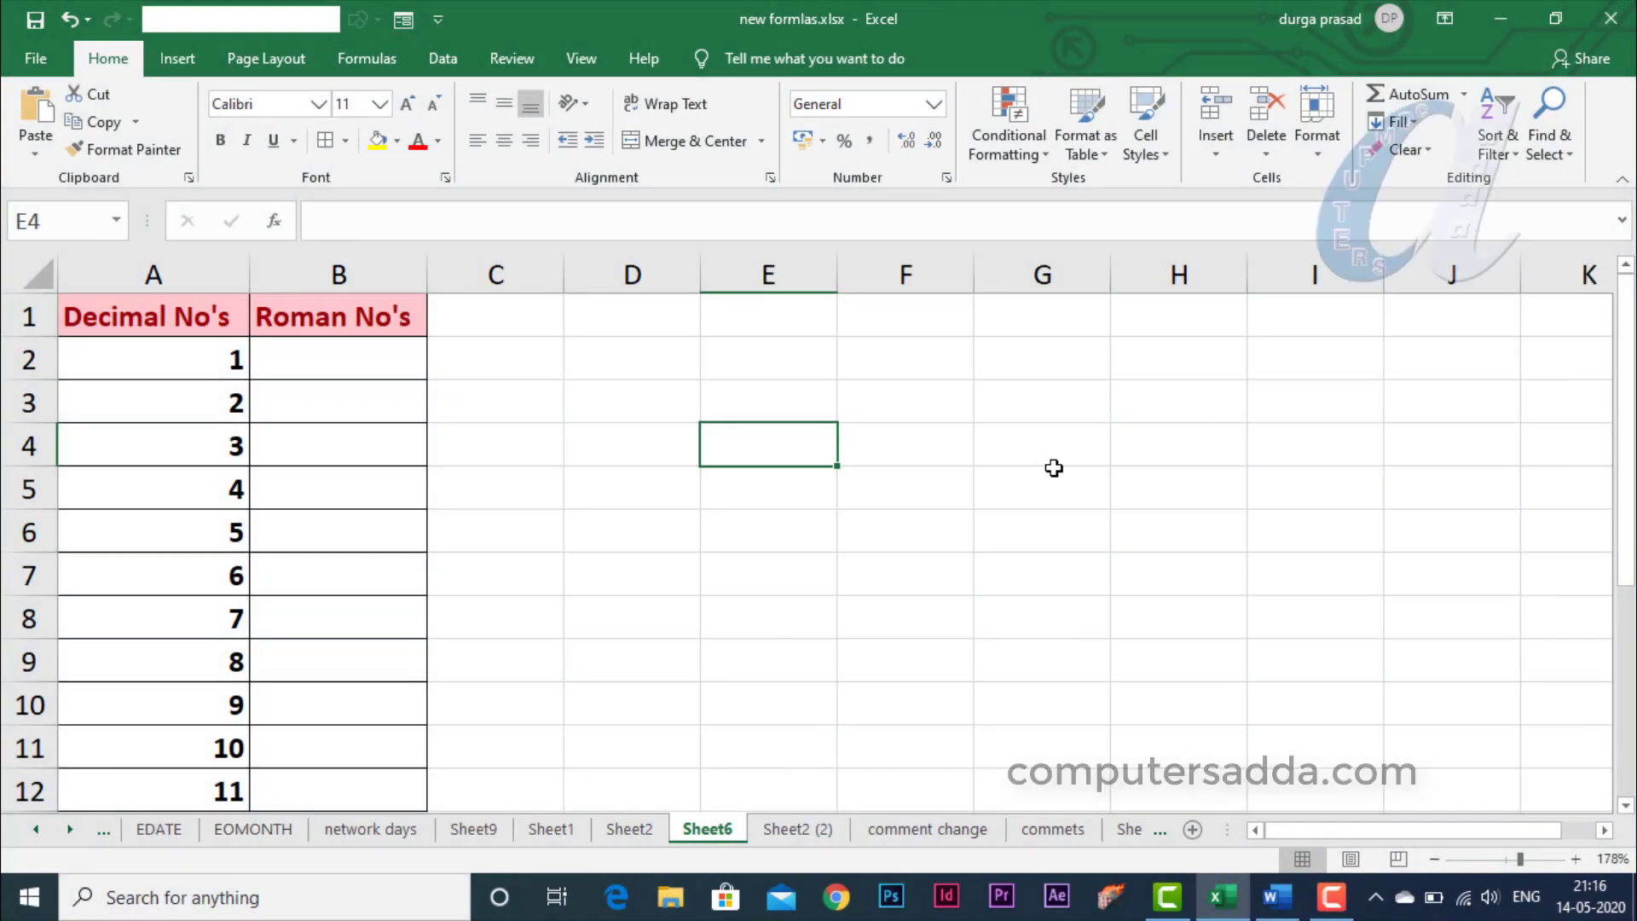
Enter I in cell G4 and select the decimal numbers in column A.
click(1020, 447)
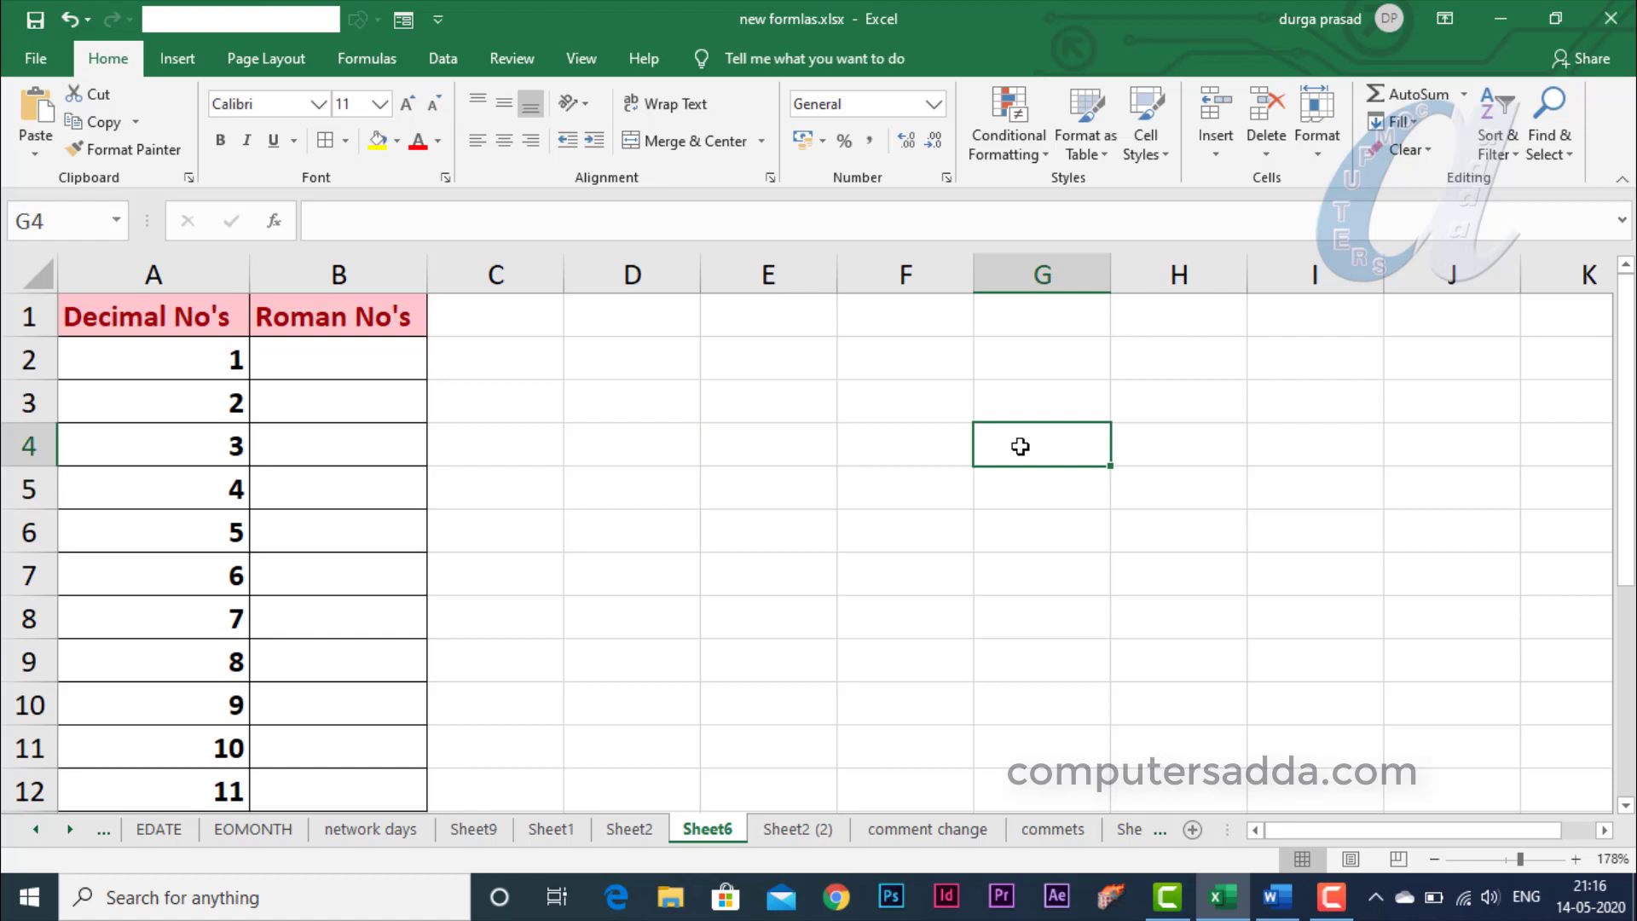
text(I)
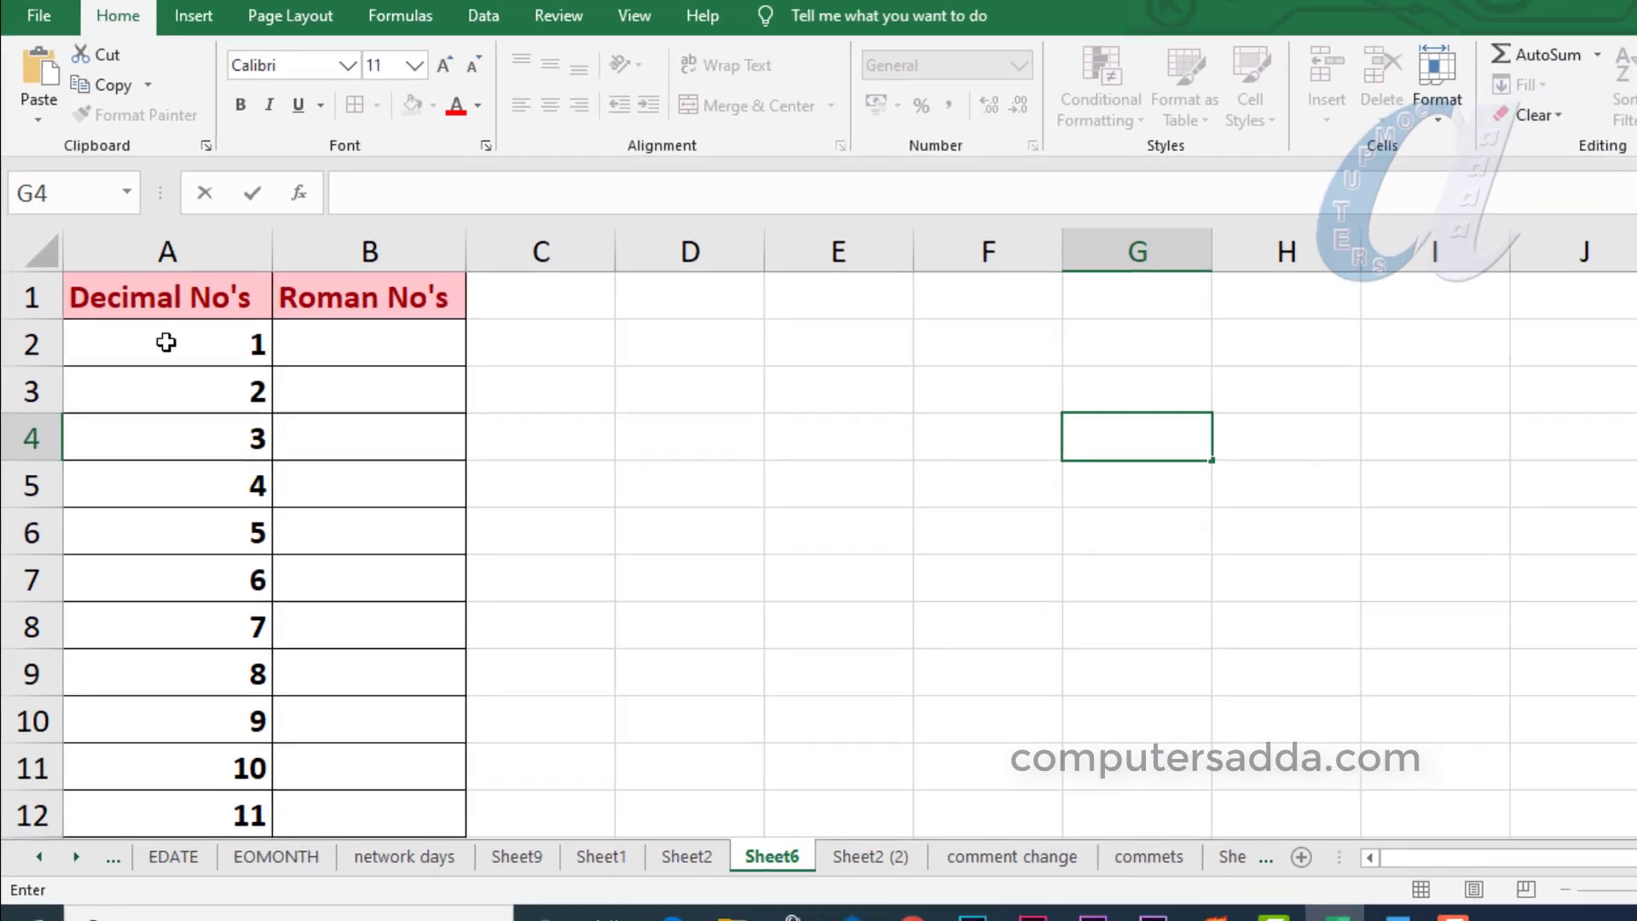
drag(153, 358, 187, 748)
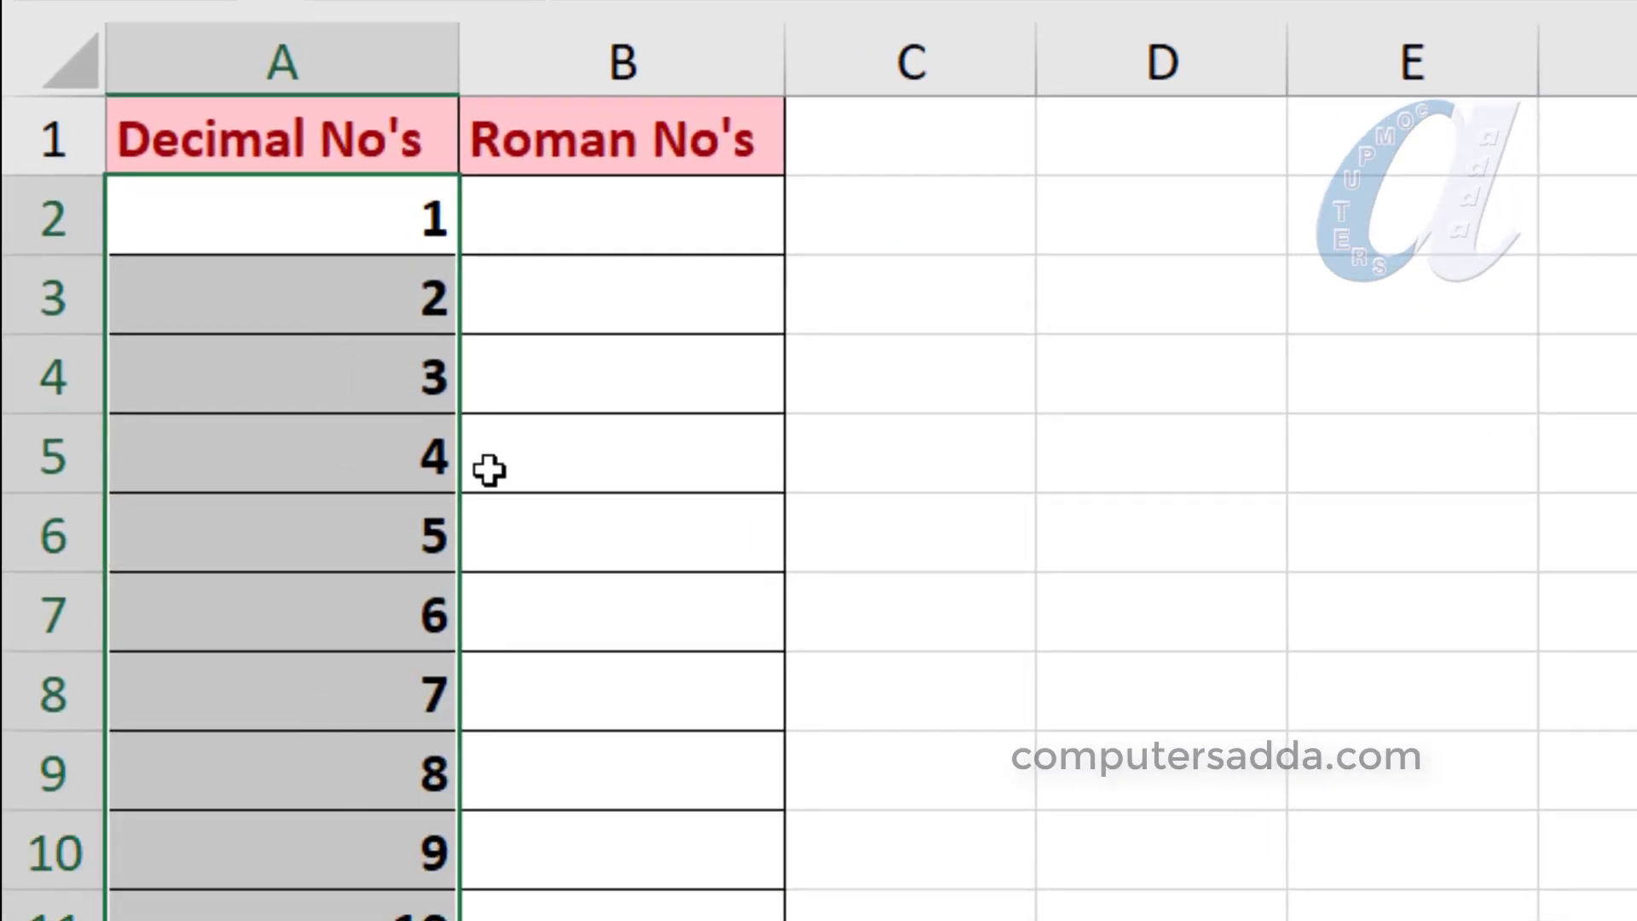
click(569, 198)
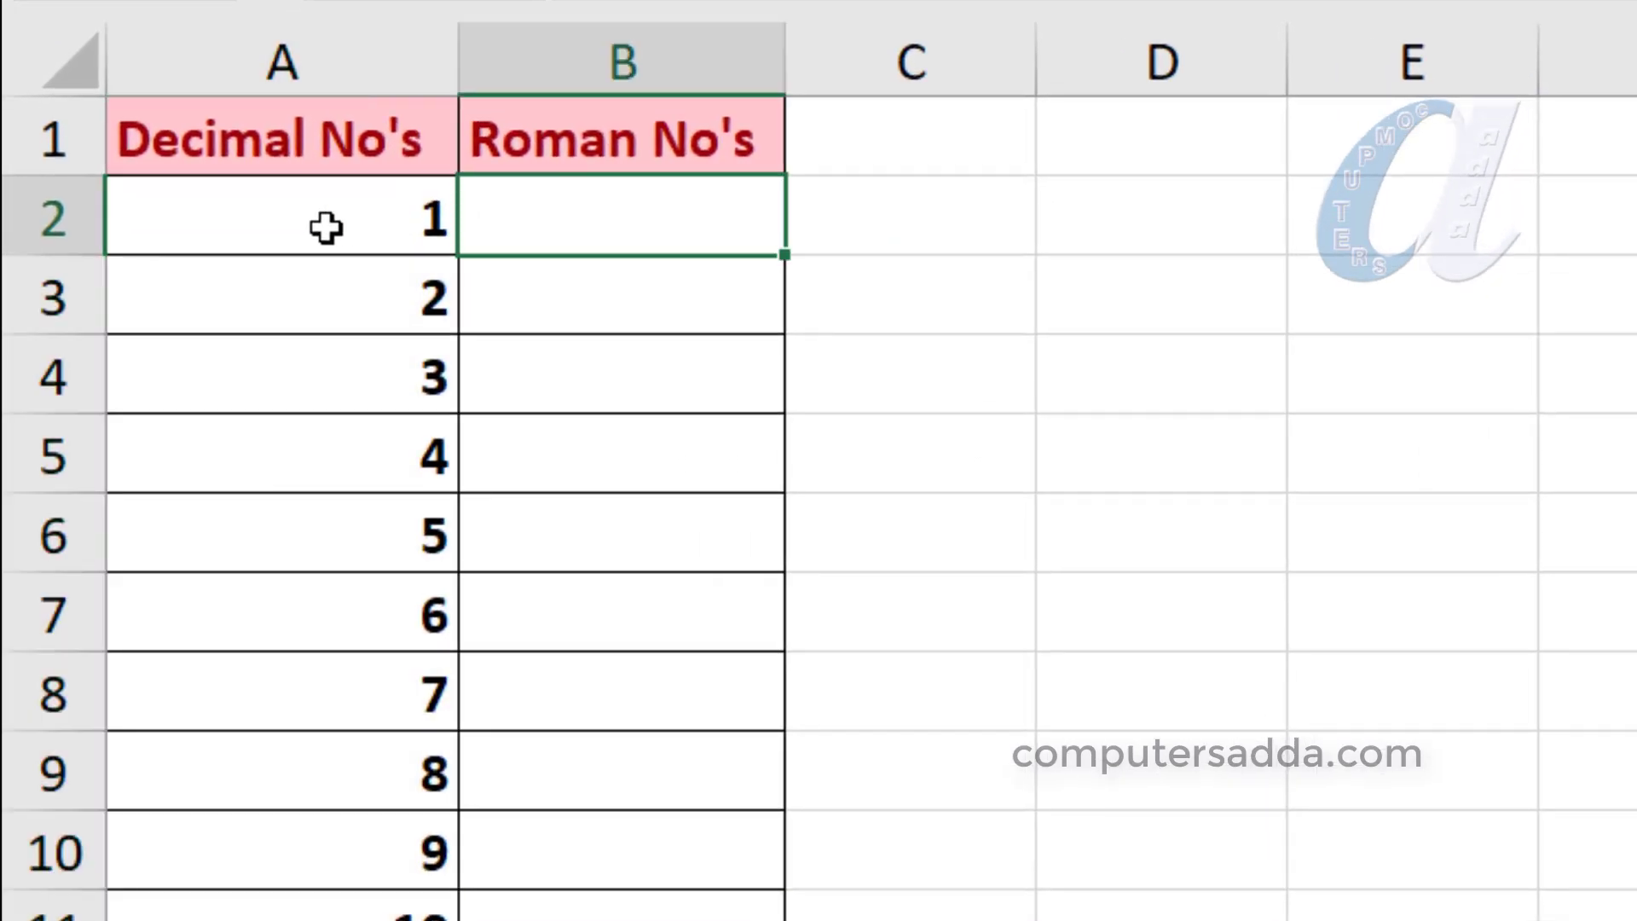
drag(293, 219, 287, 912)
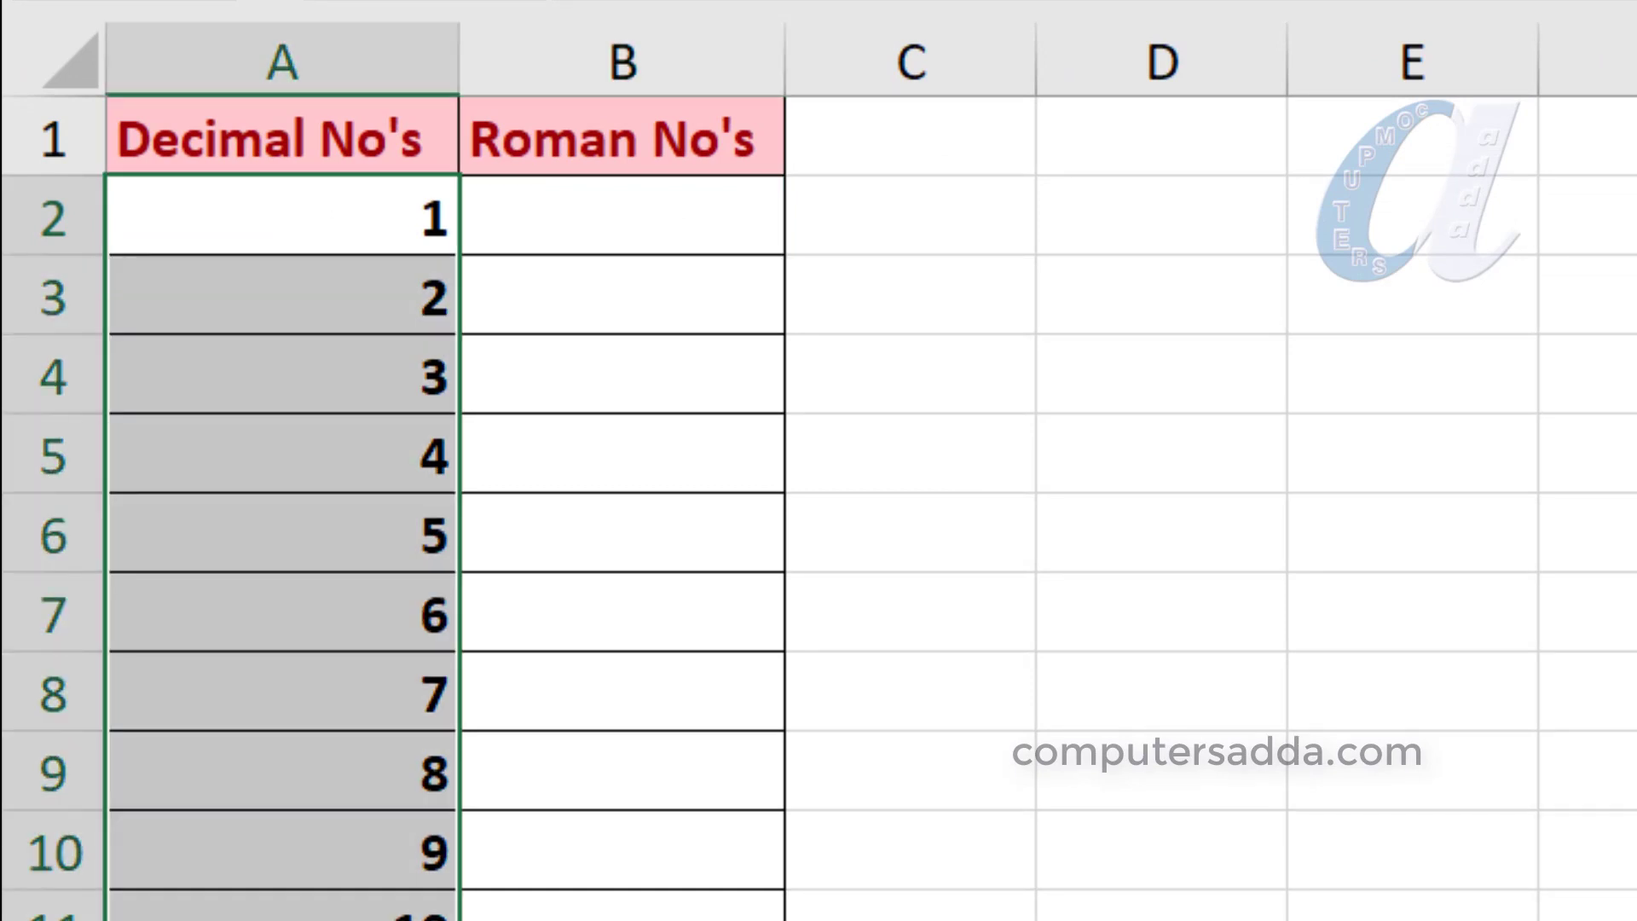
Enter =ROMAN(A2) in B2 so it shows the numeral I.
click(572, 221)
text(=)
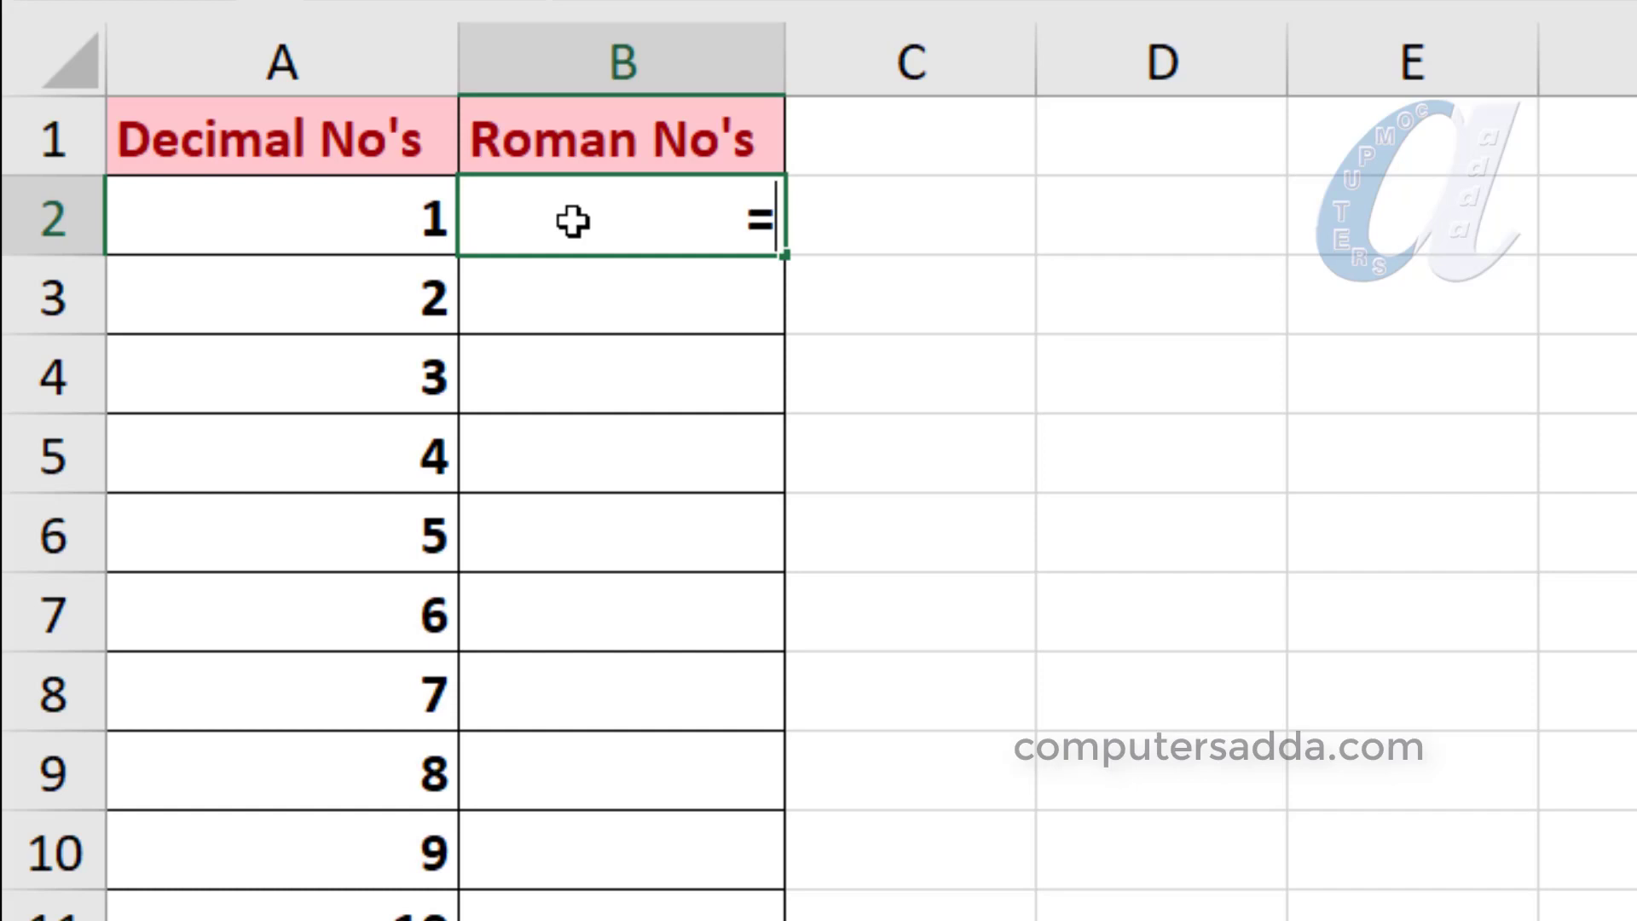
text(rom)
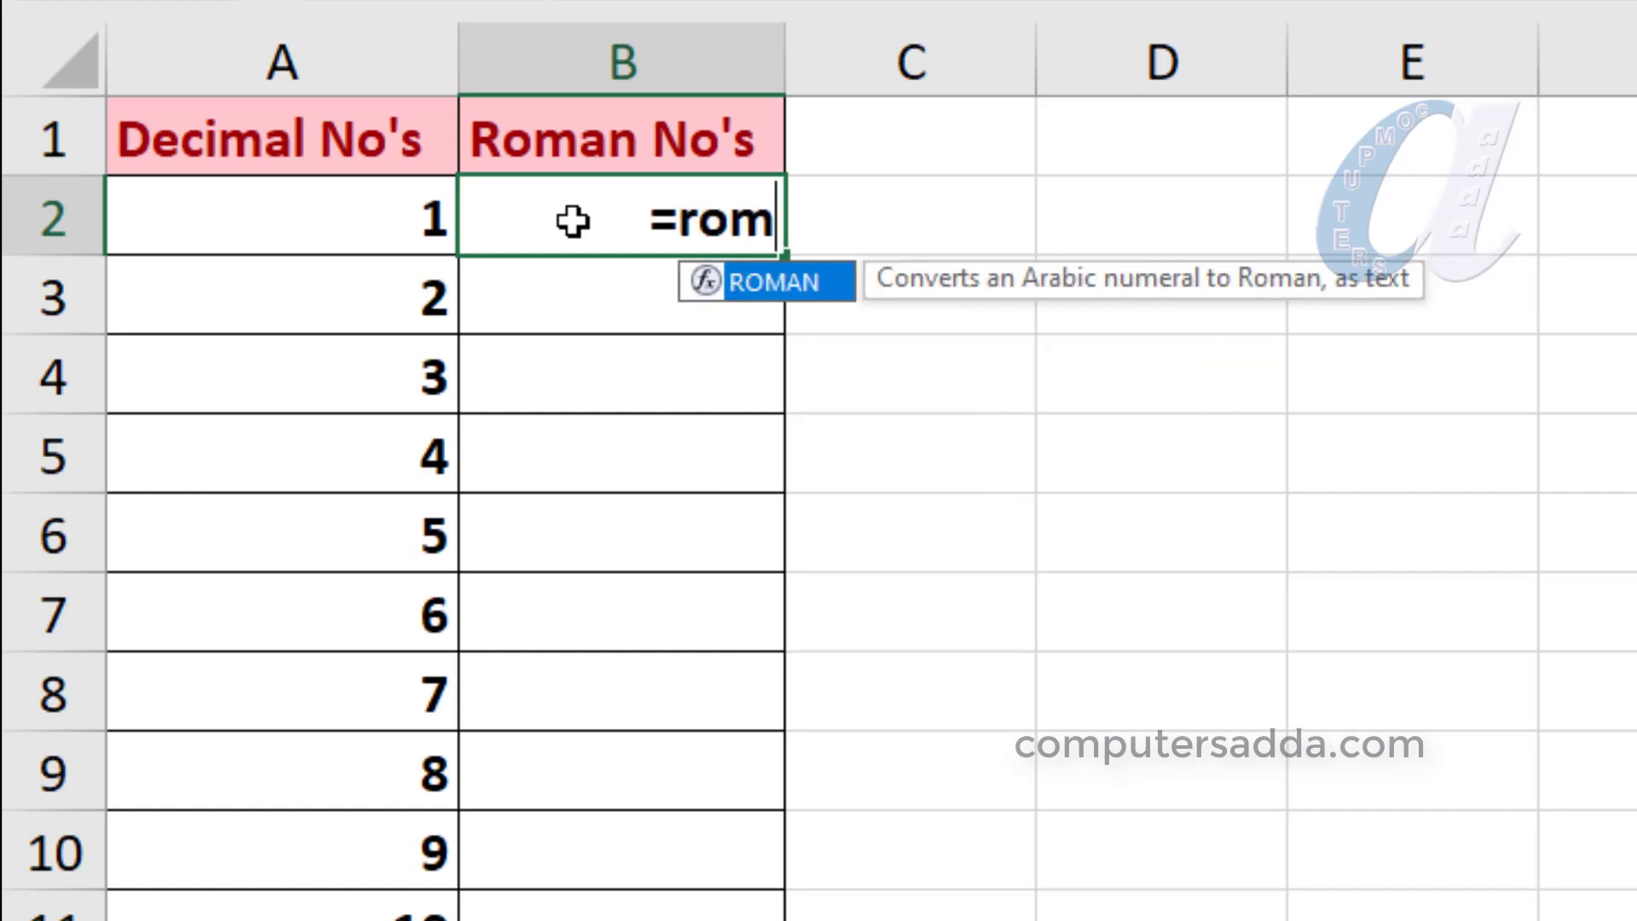
key(Tab)
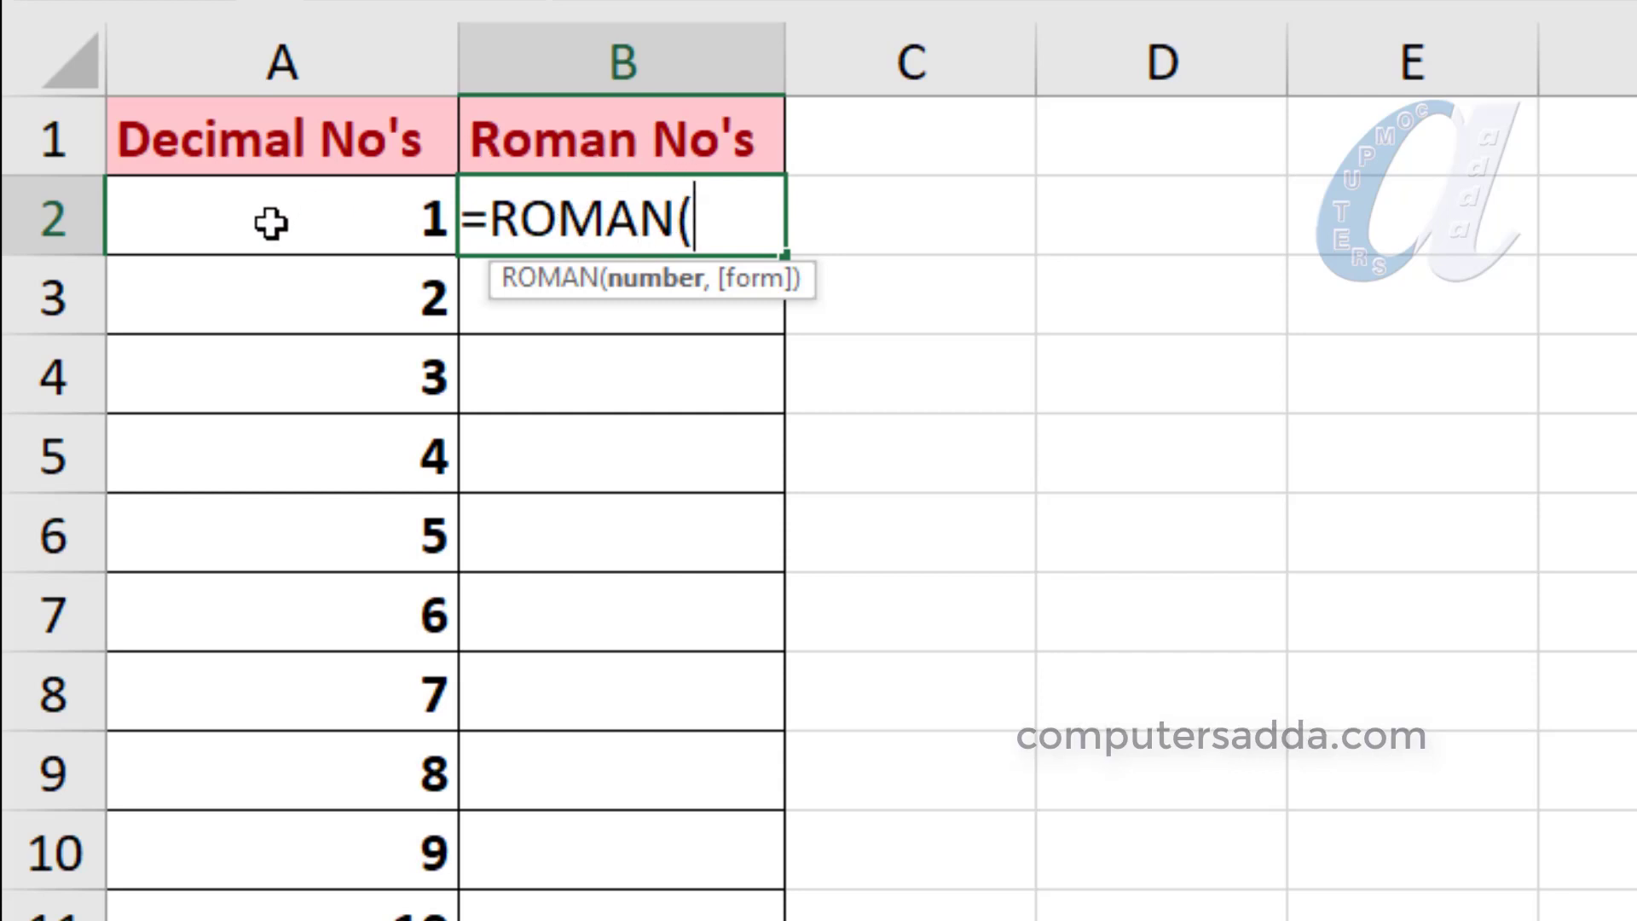
click(311, 222)
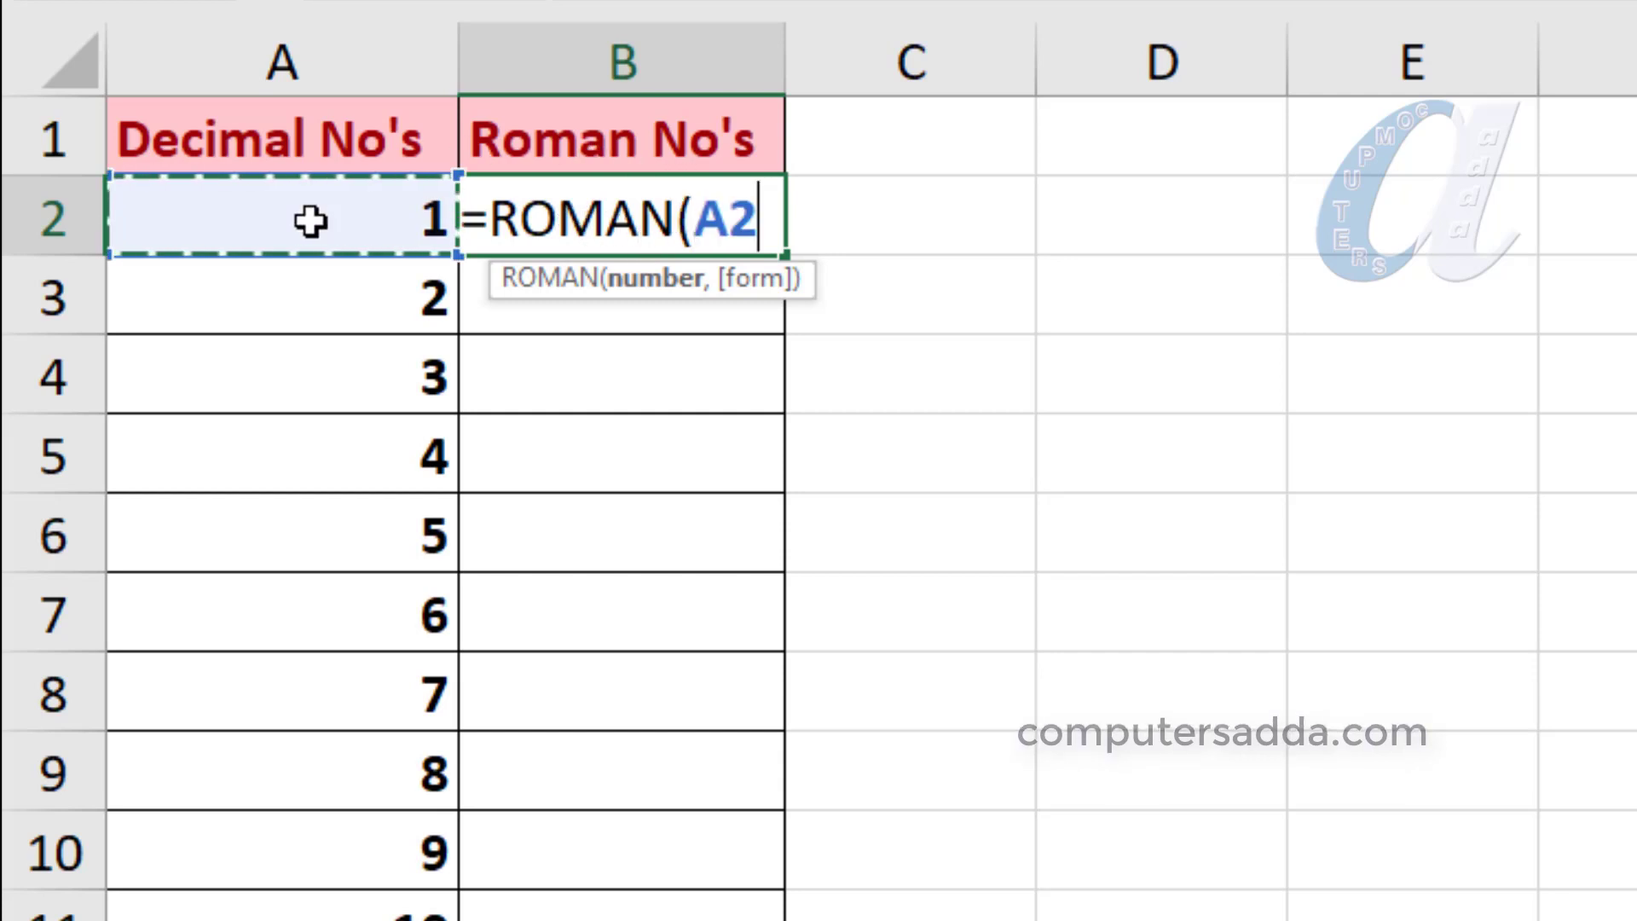
text())
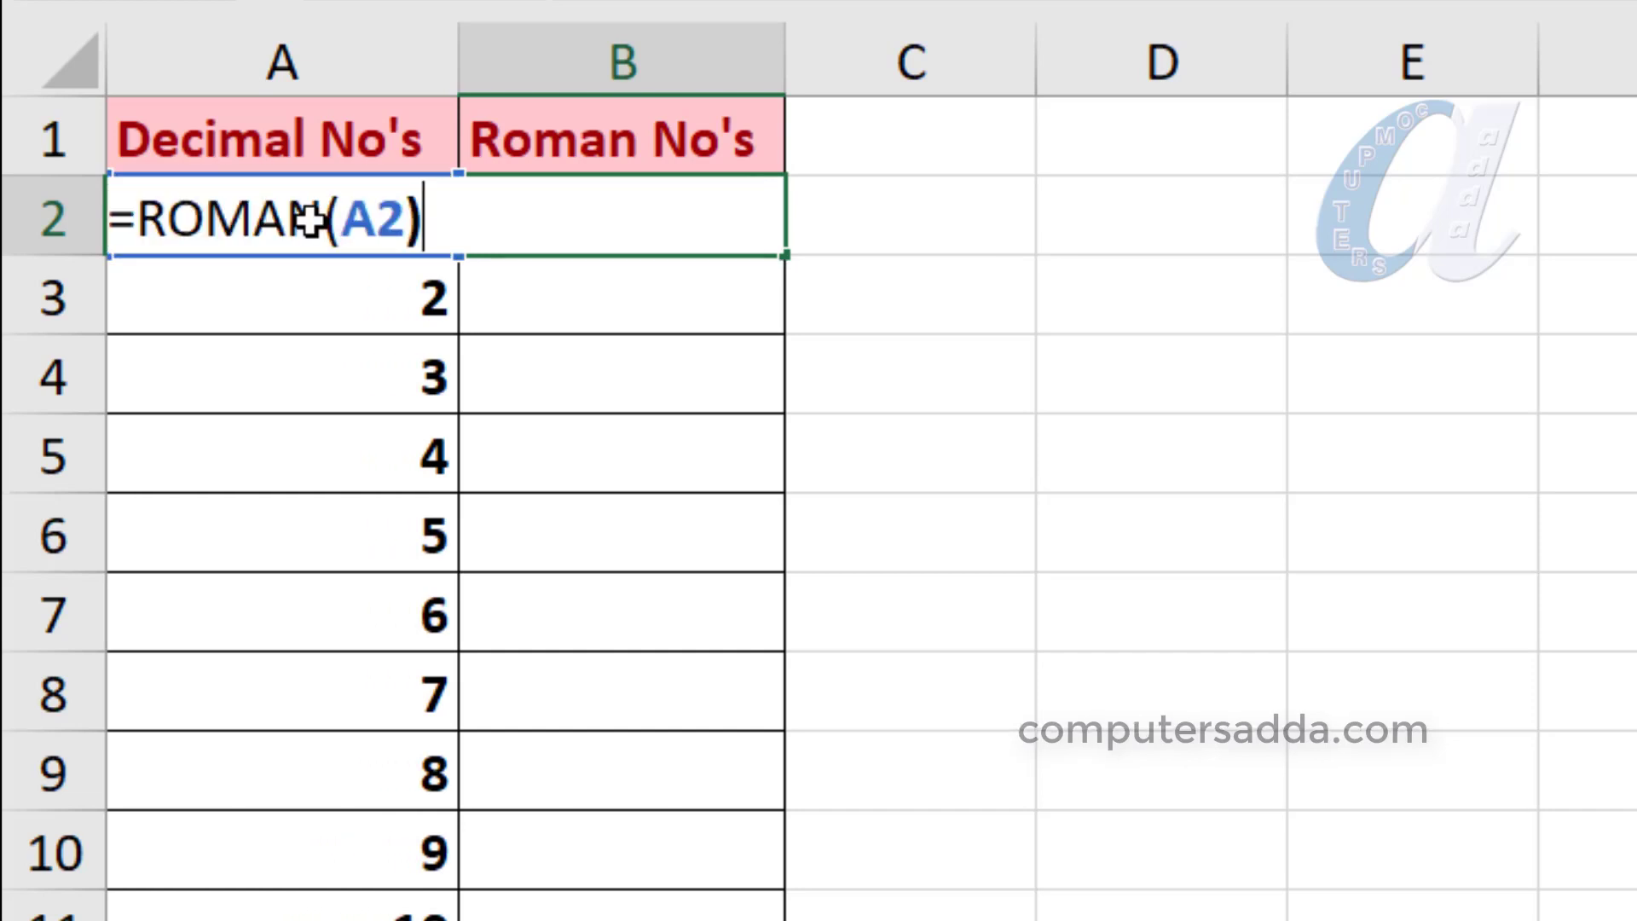
key(Return)
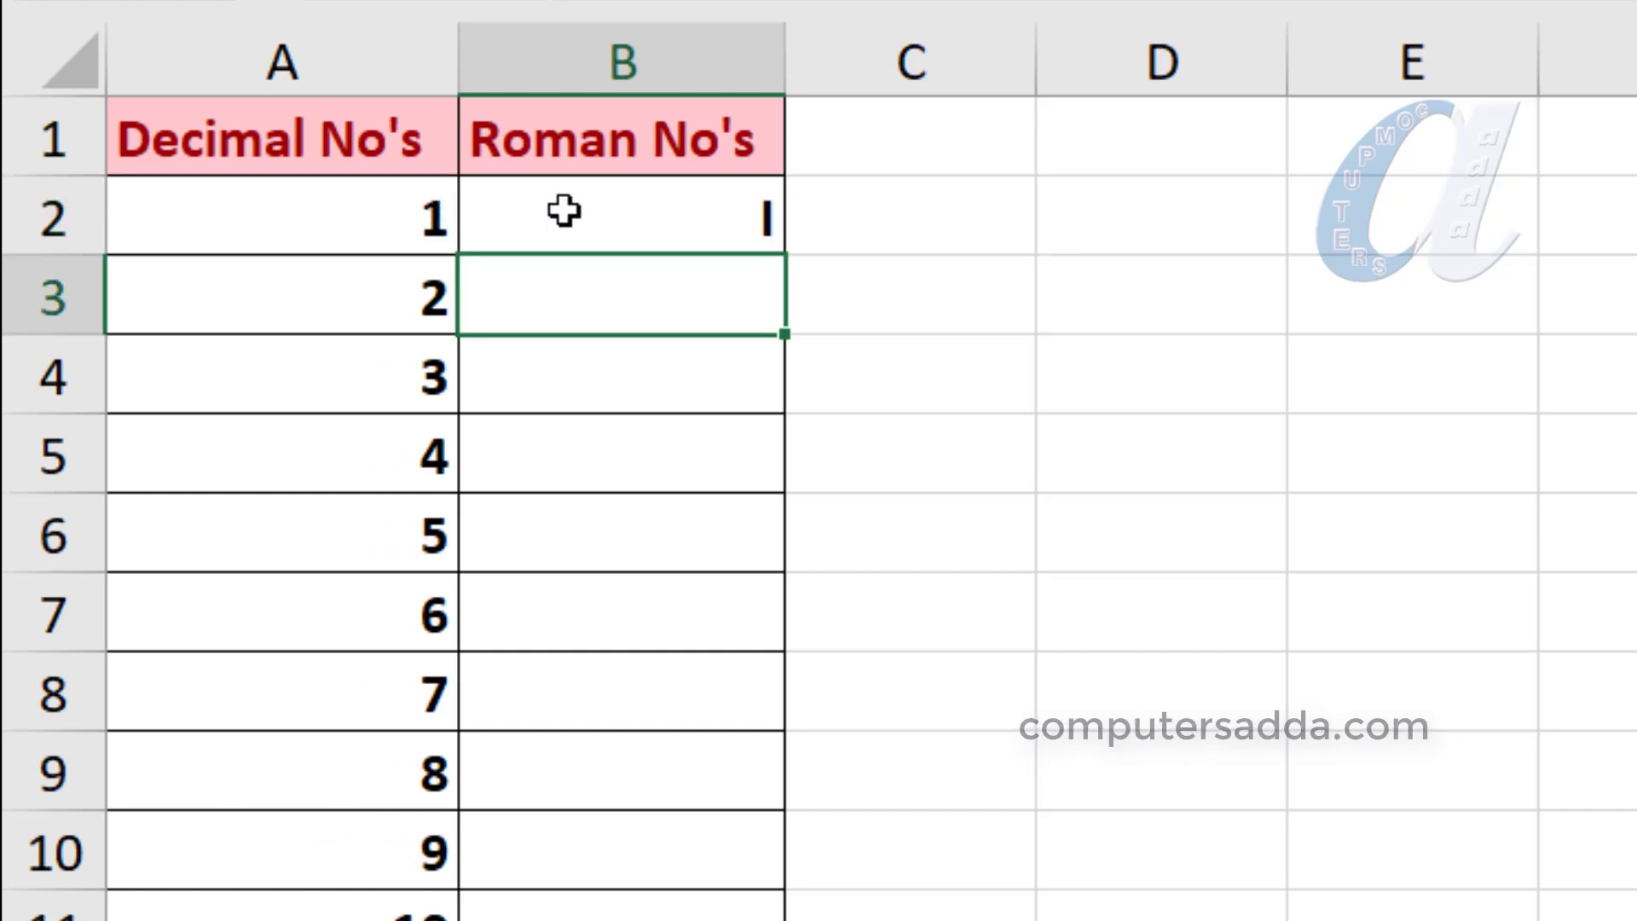
click(575, 209)
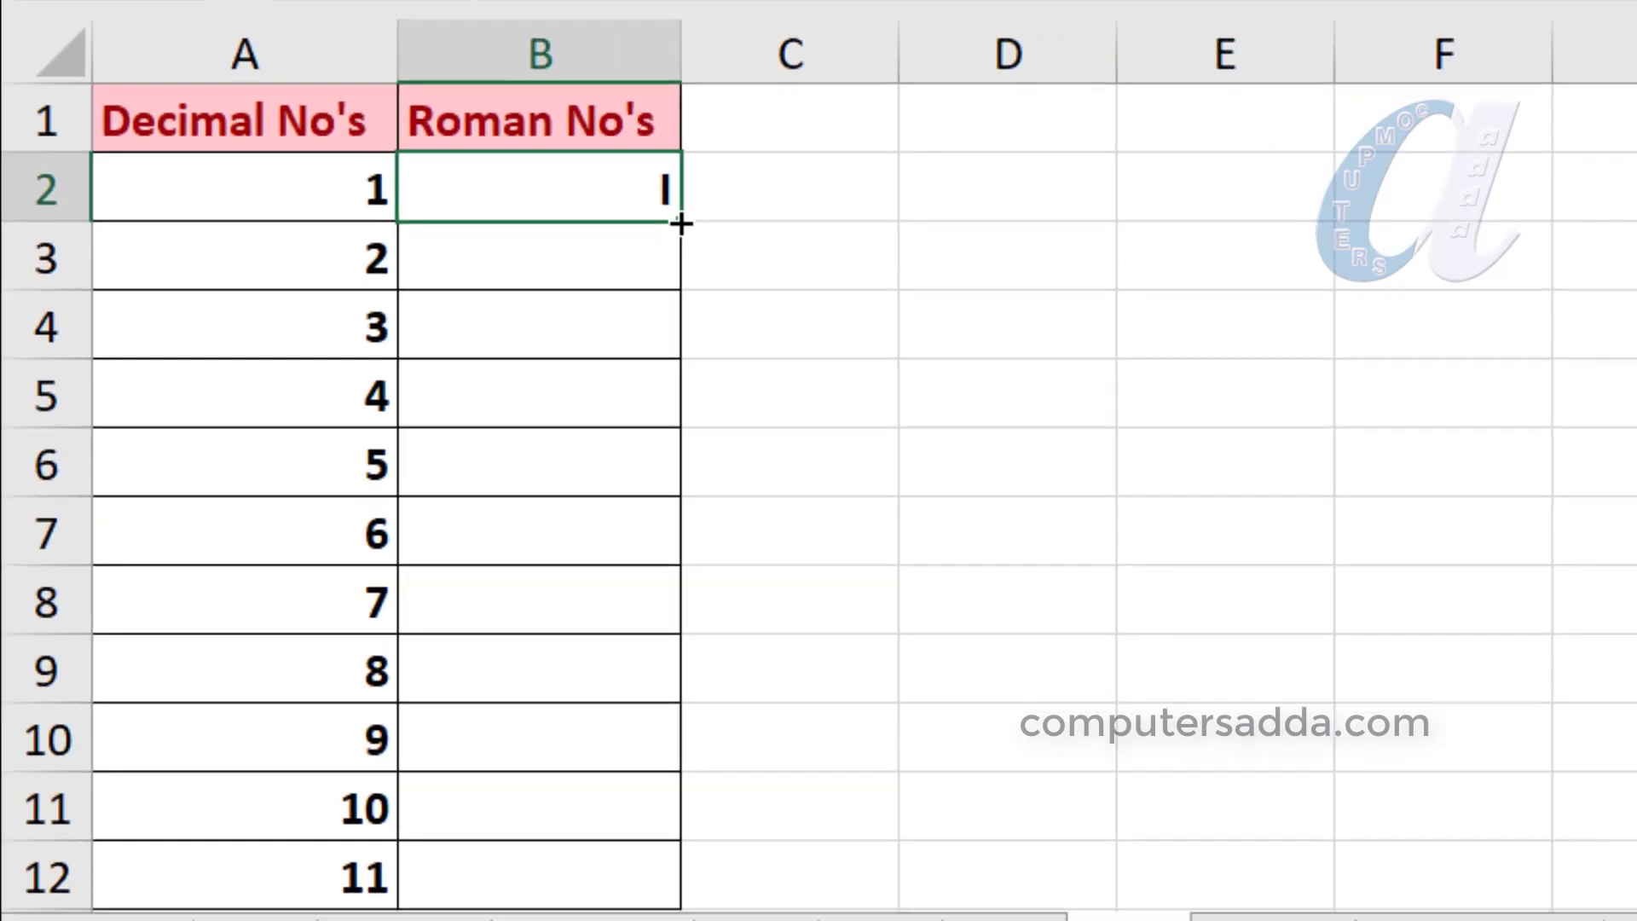
Fill B2's ROMAN formula down to B12 and check the result in B6.
drag(766, 256, 645, 891)
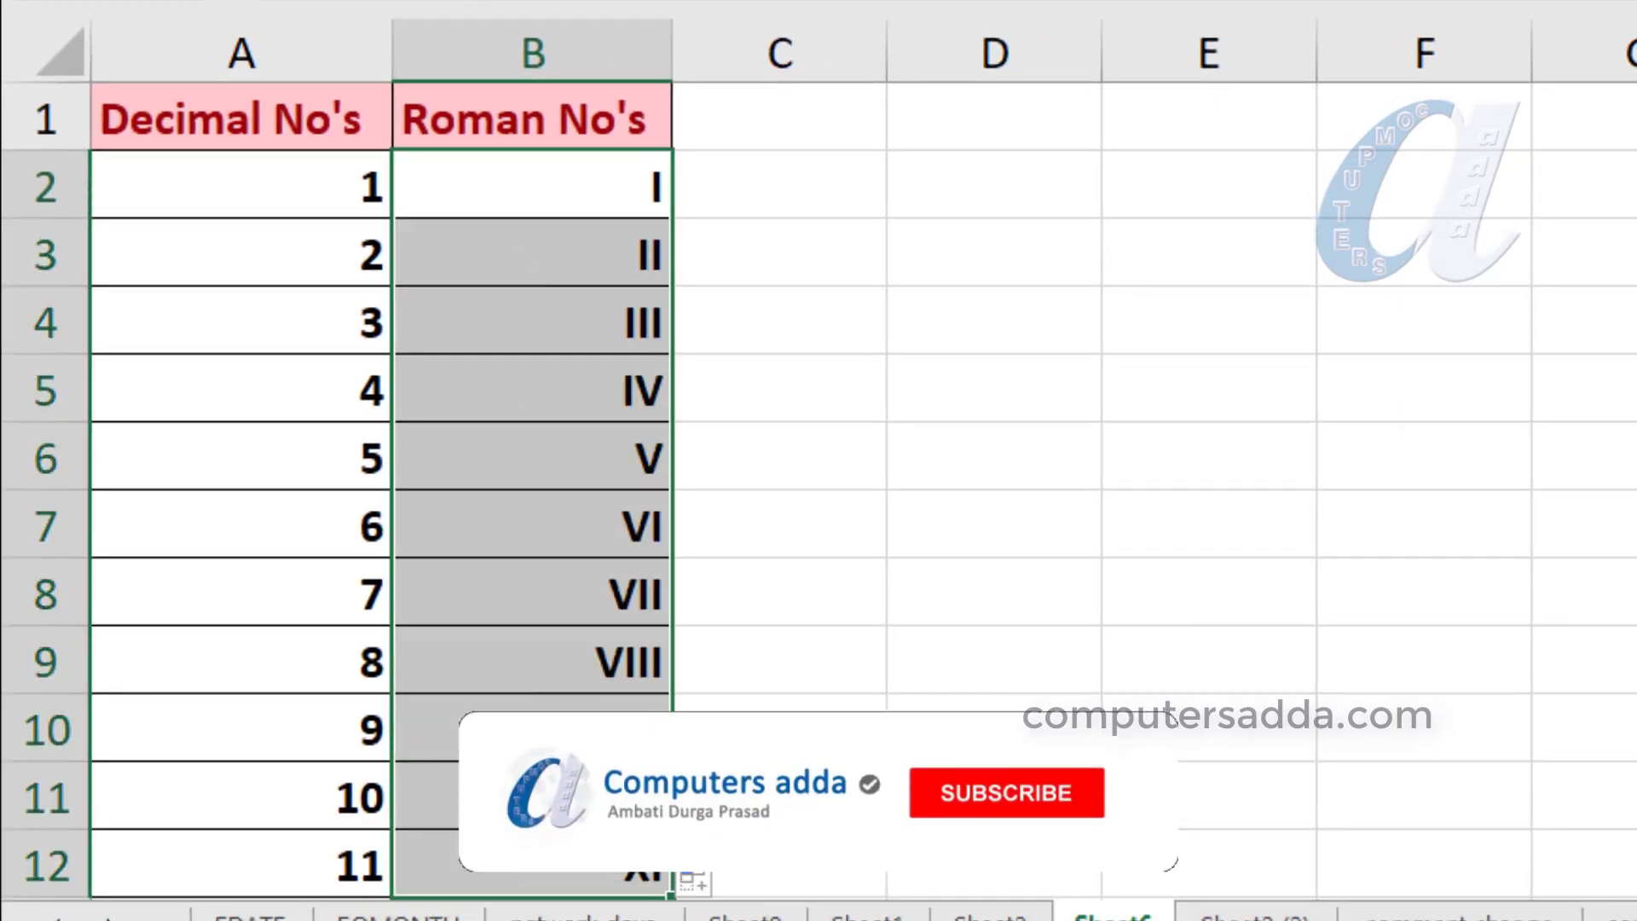
click(301, 456)
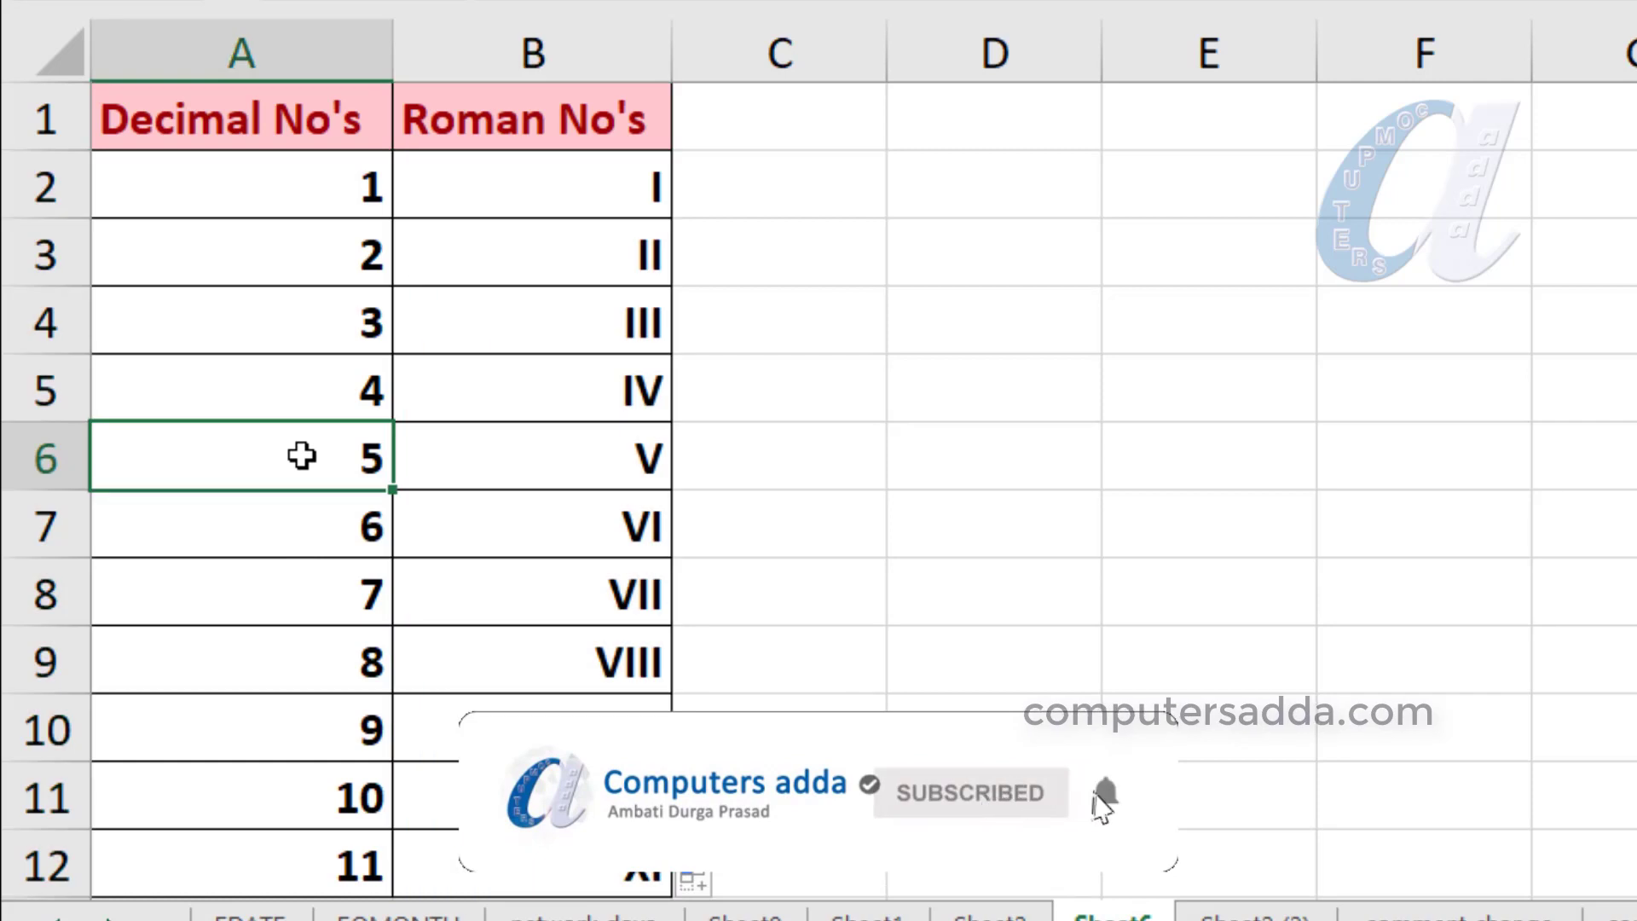
click(590, 458)
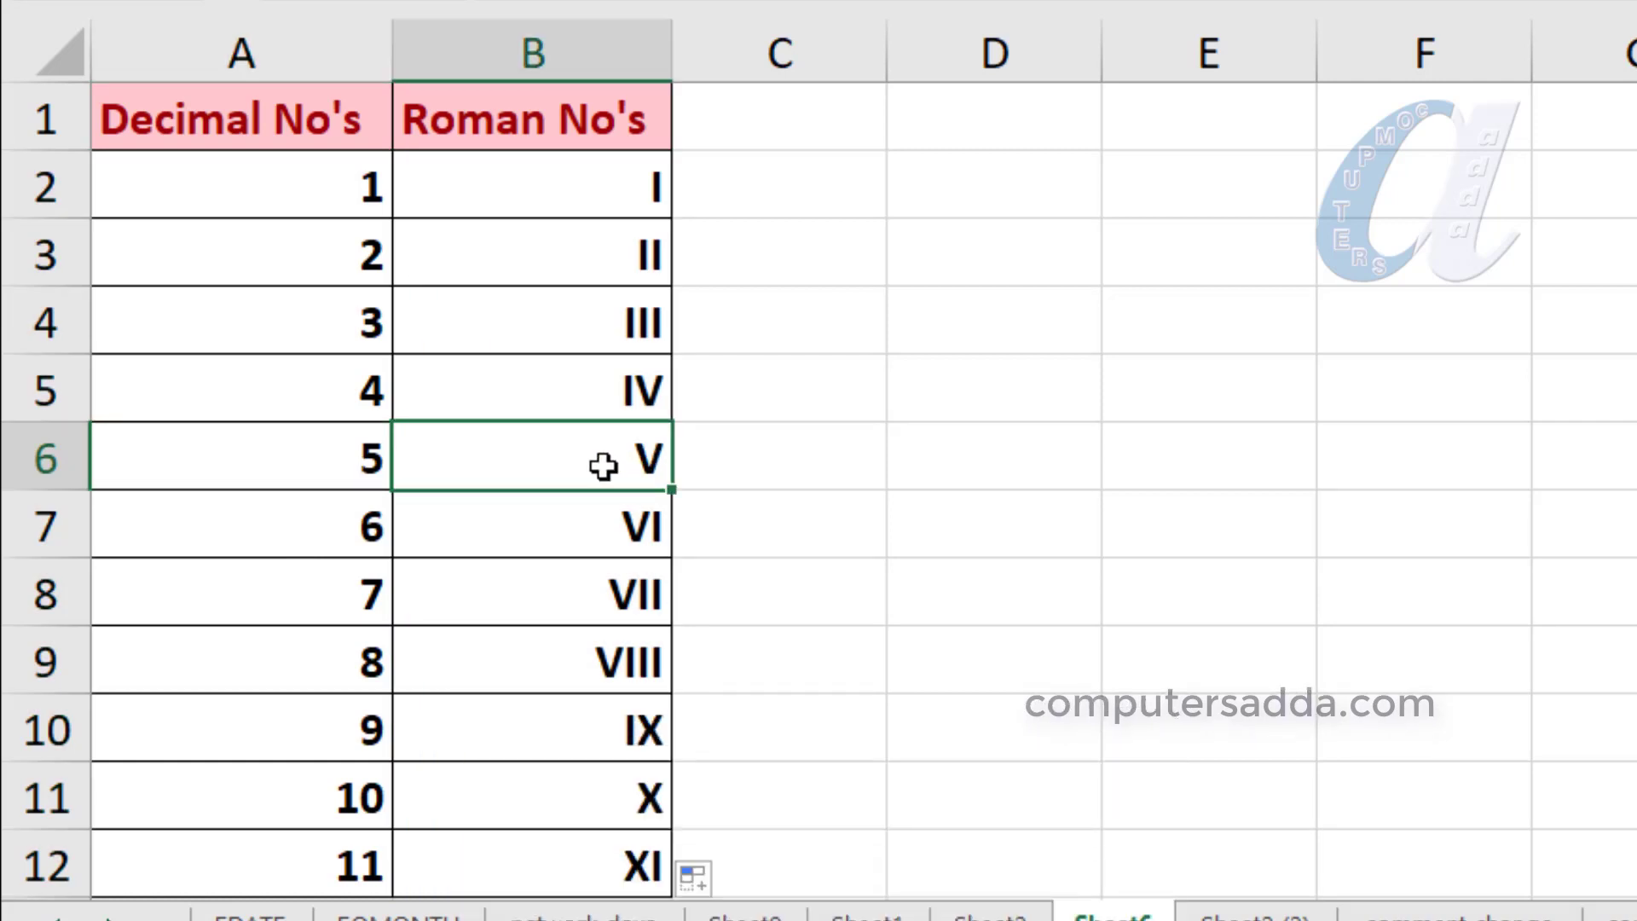
Change A6 to 50, then to 456, so B6 converts to CDLVI.
click(335, 466)
text(50)
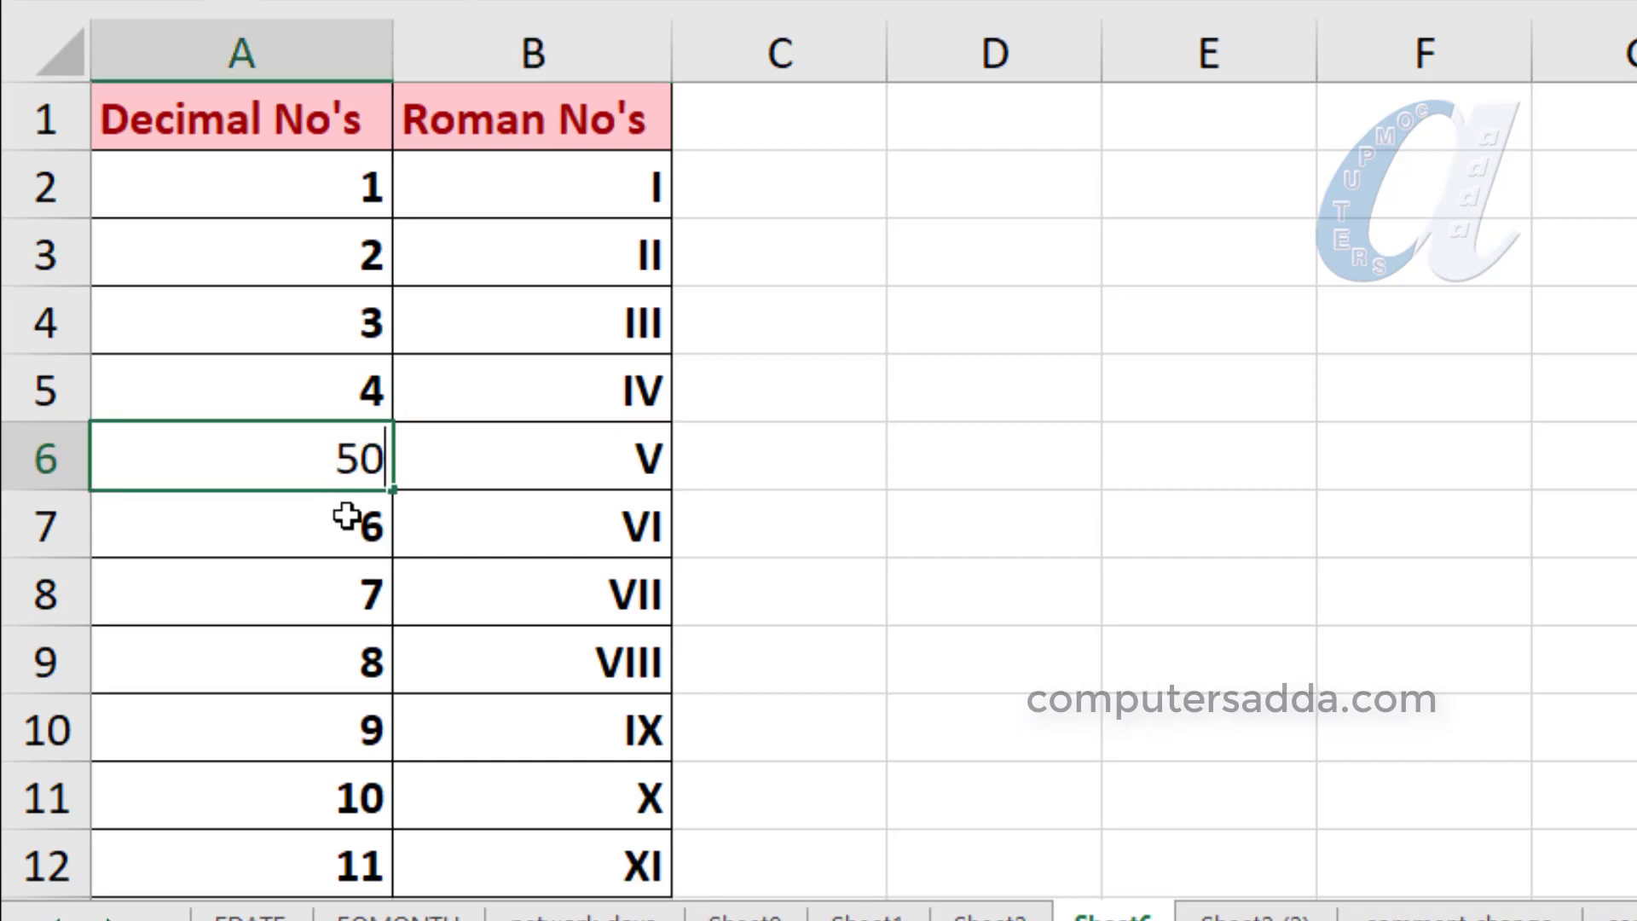
key(Return)
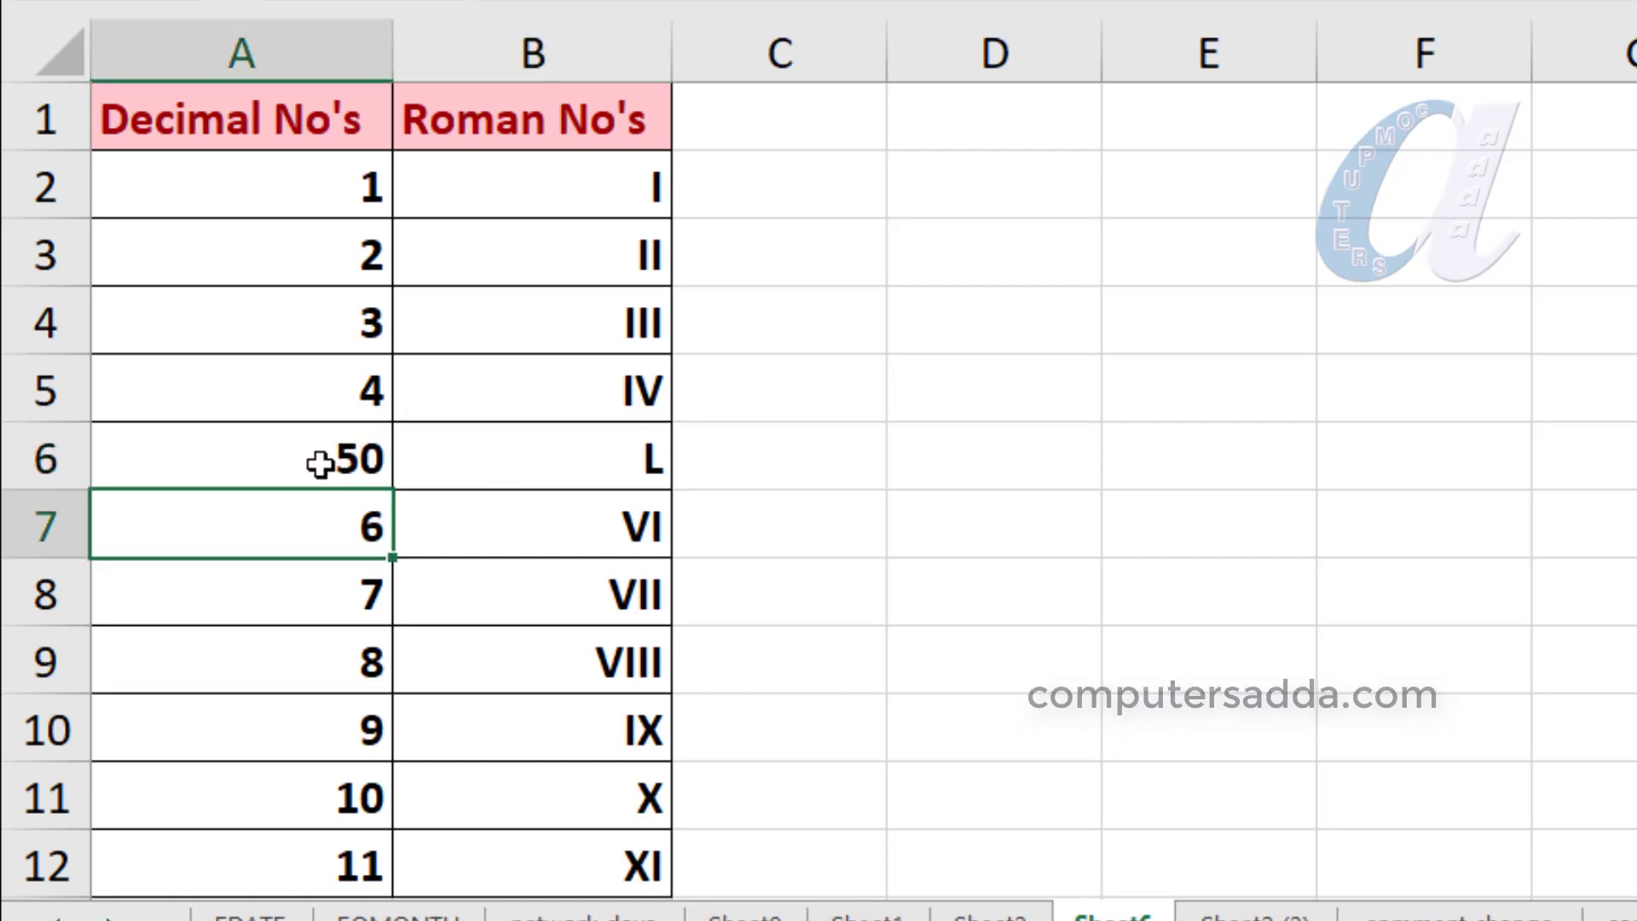
click(307, 460)
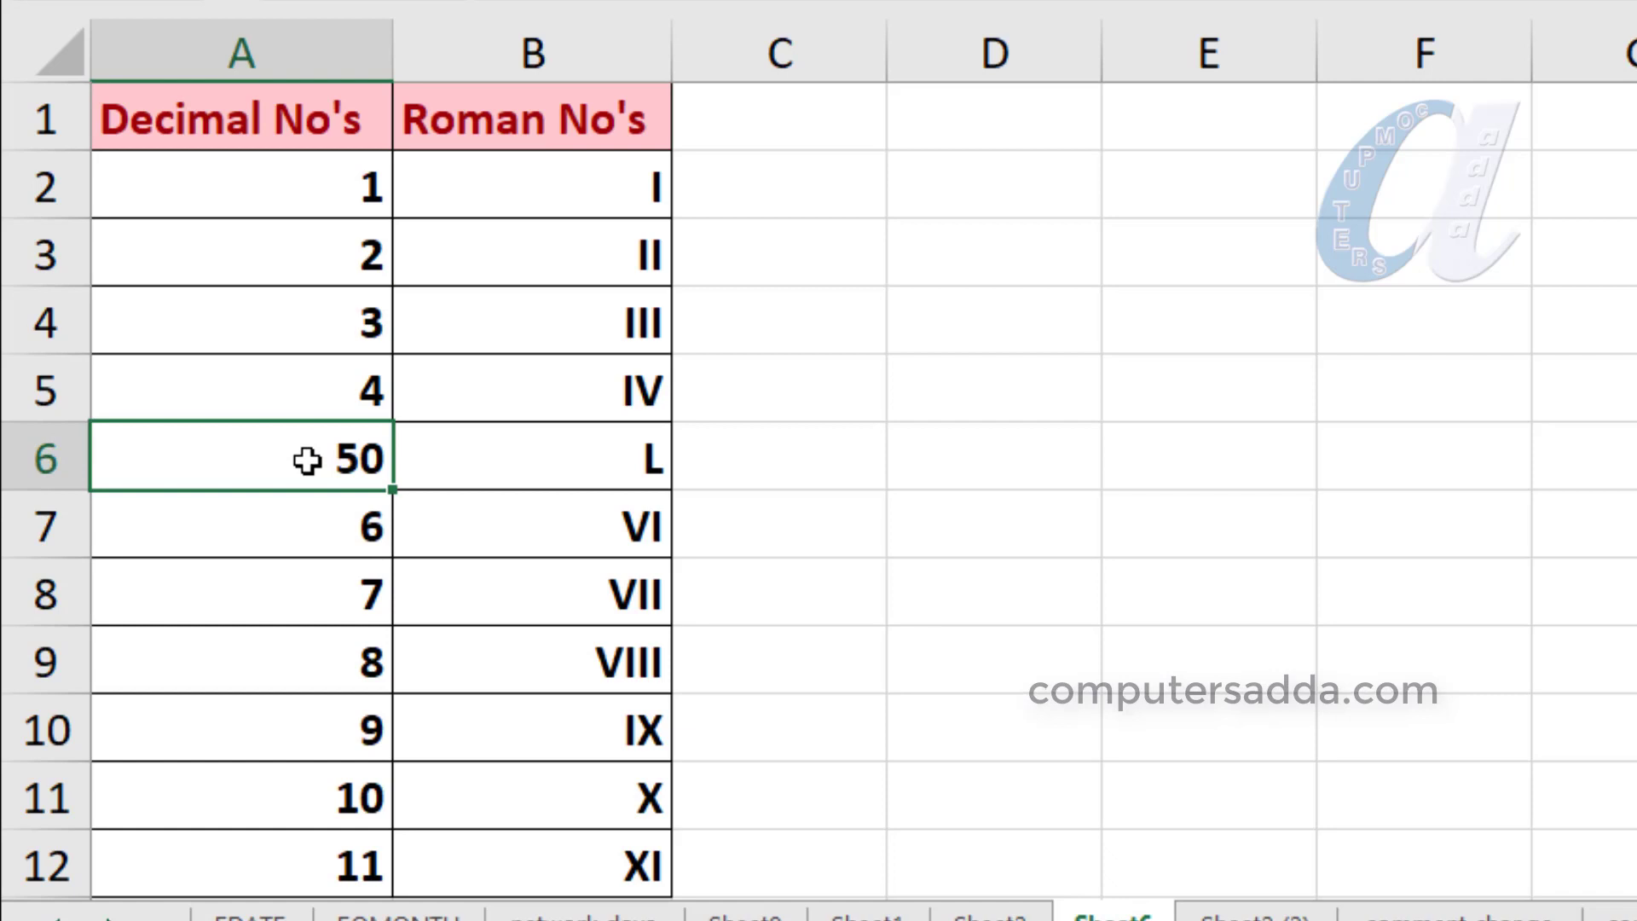
text(456)
key(Return)
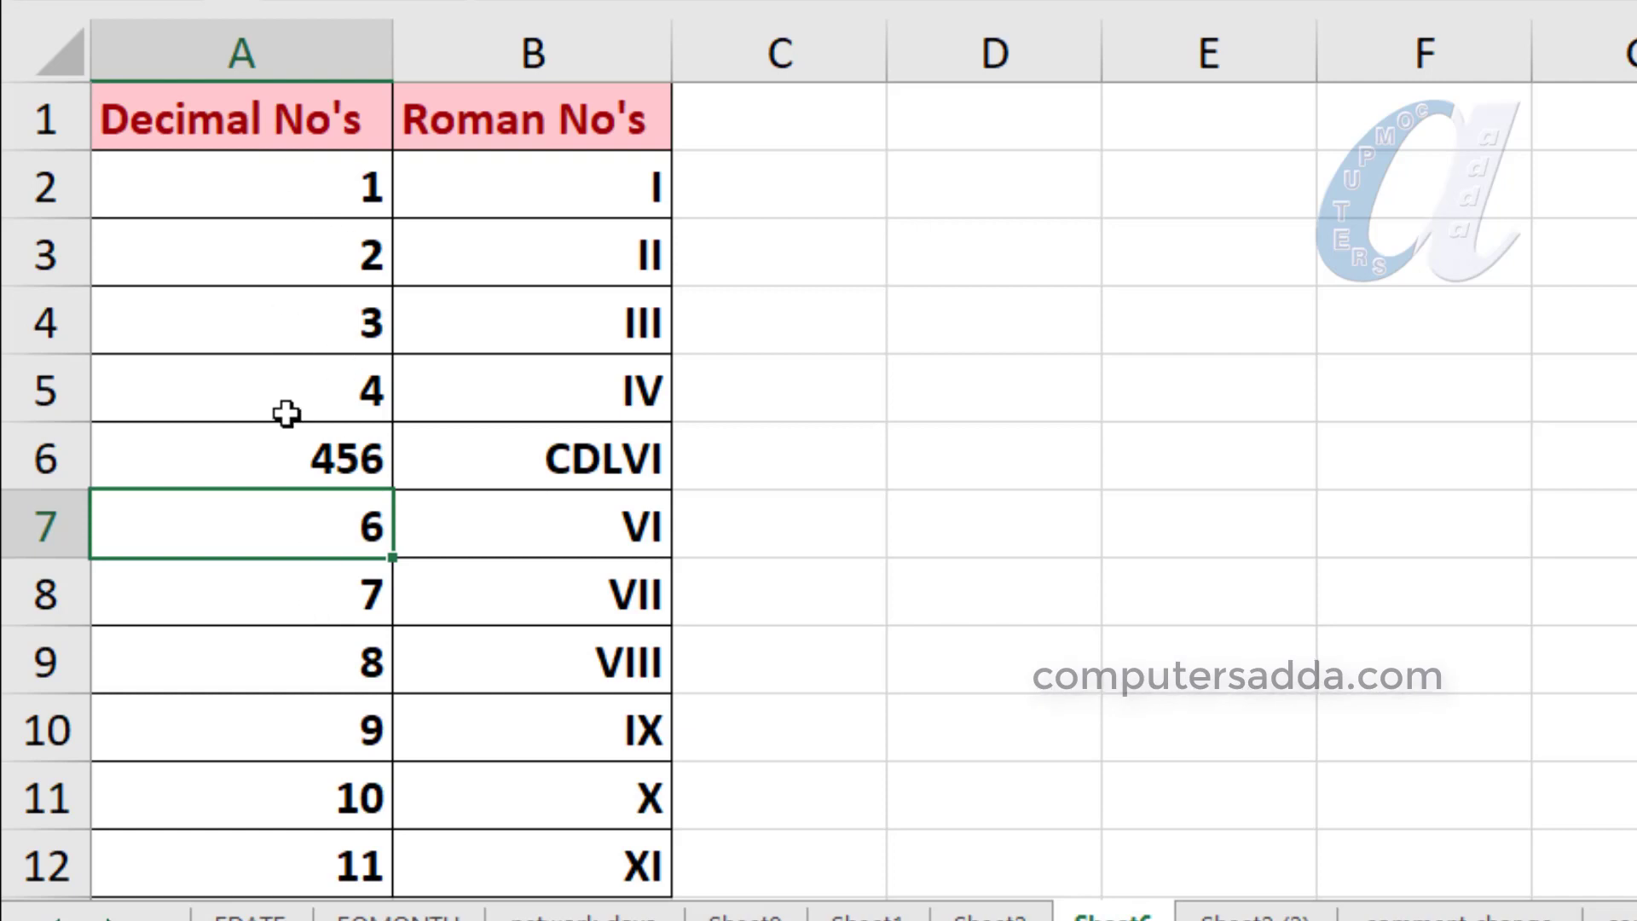
Enter 3999 in cell D4 as a reference value.
click(946, 323)
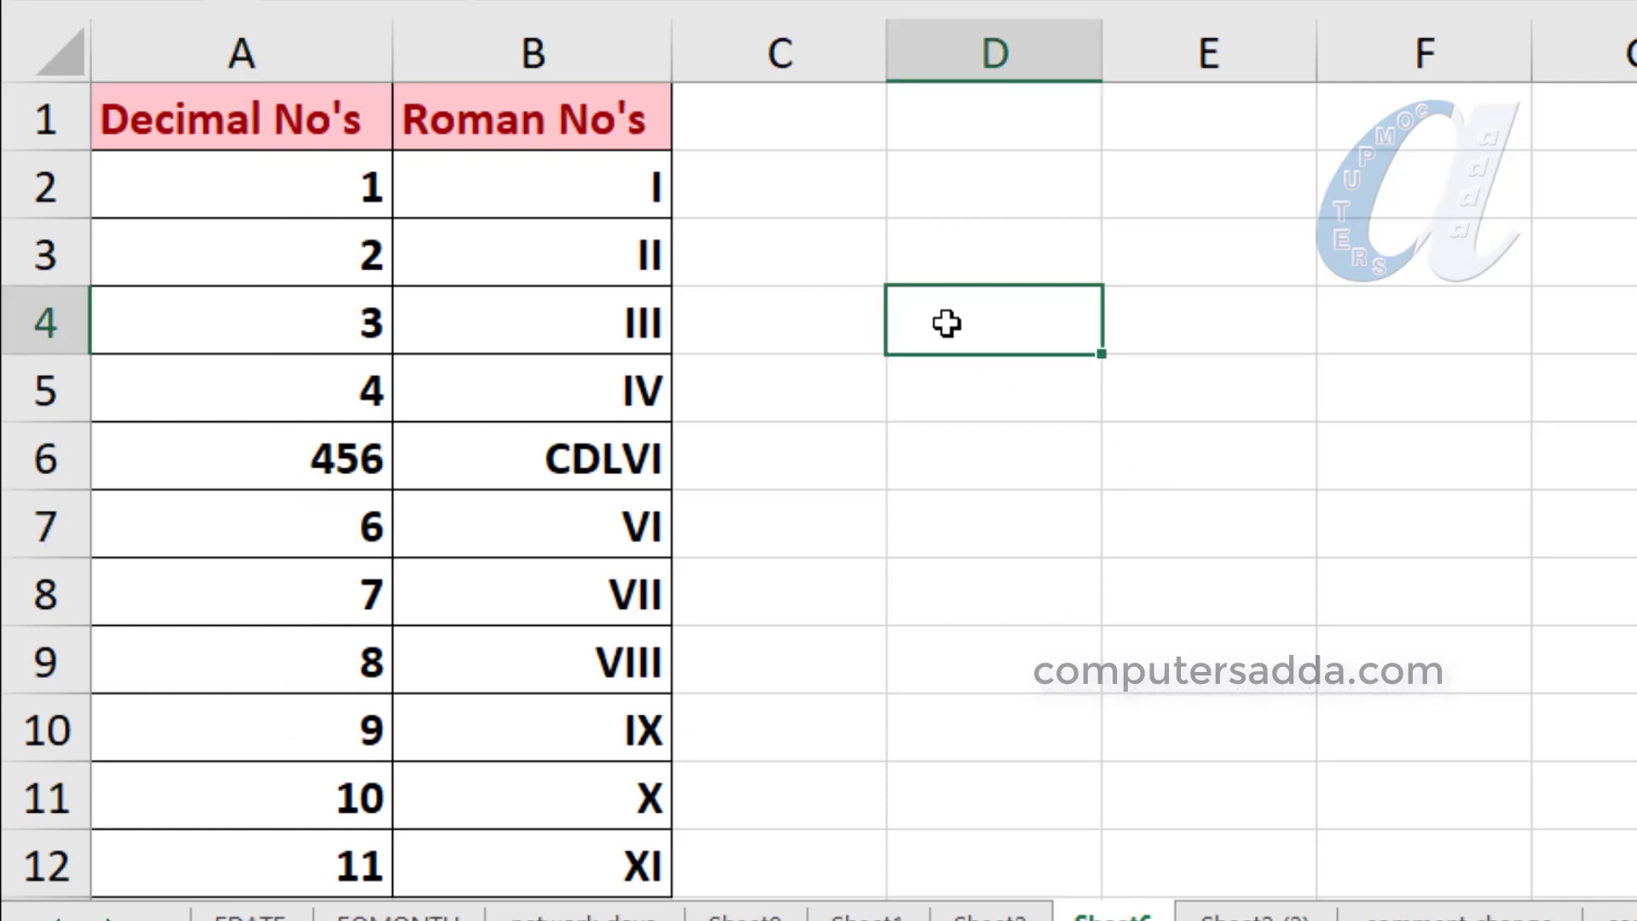
text(3999)
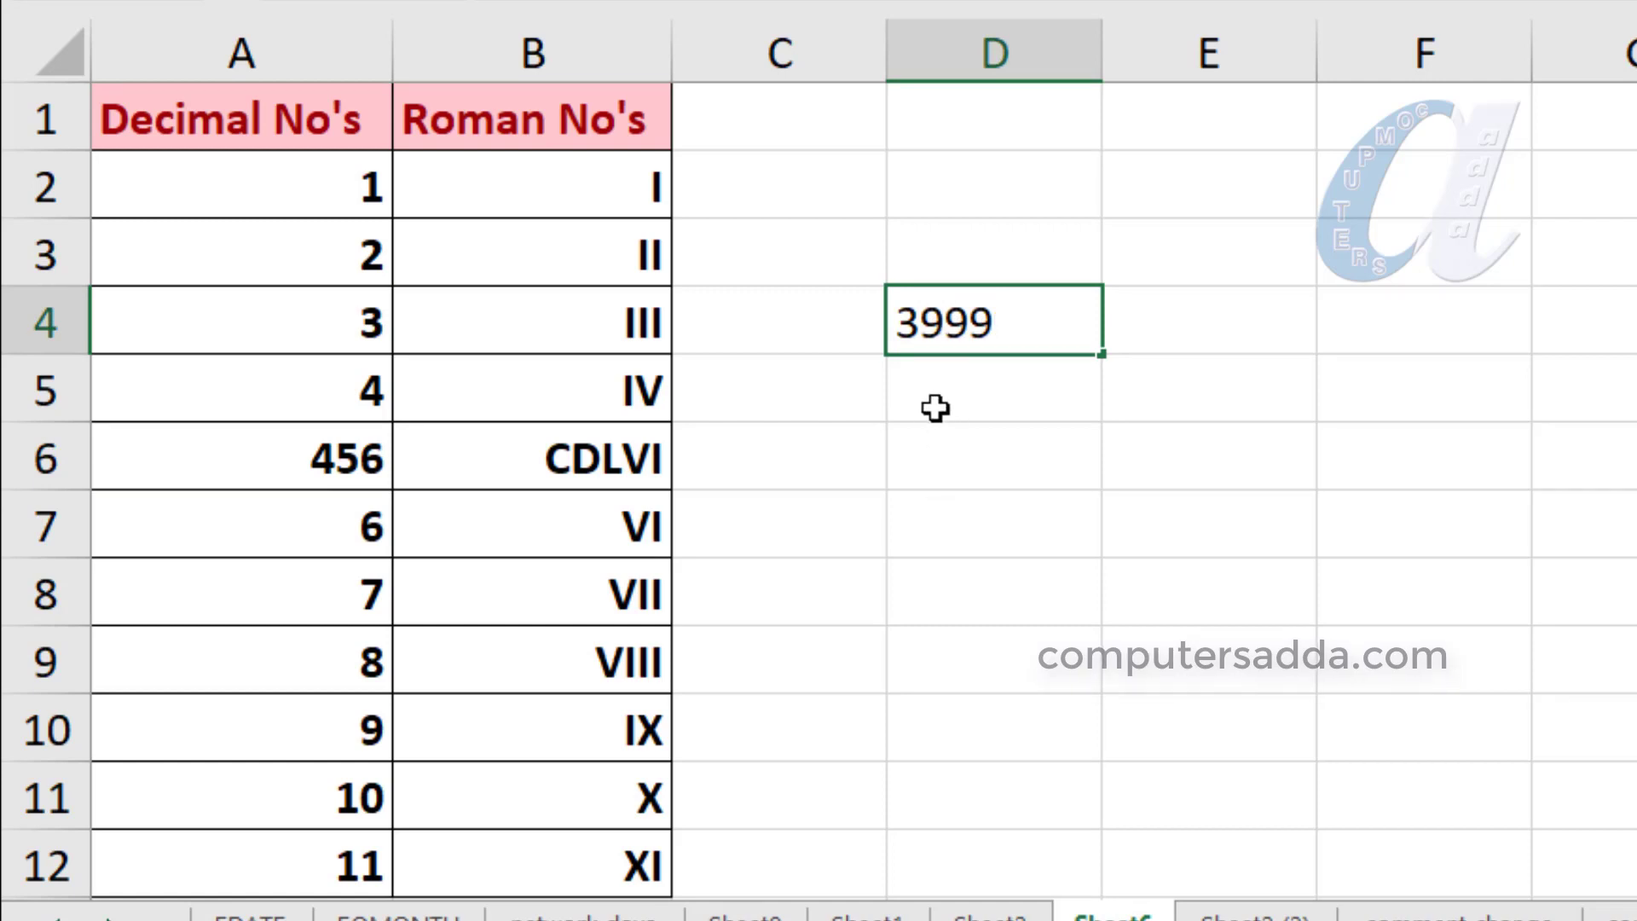
key(Return)
Change A6 to 3999 so B6 shows MMMCMXCIX, and widen column B to fit it.
click(337, 460)
key(Delete)
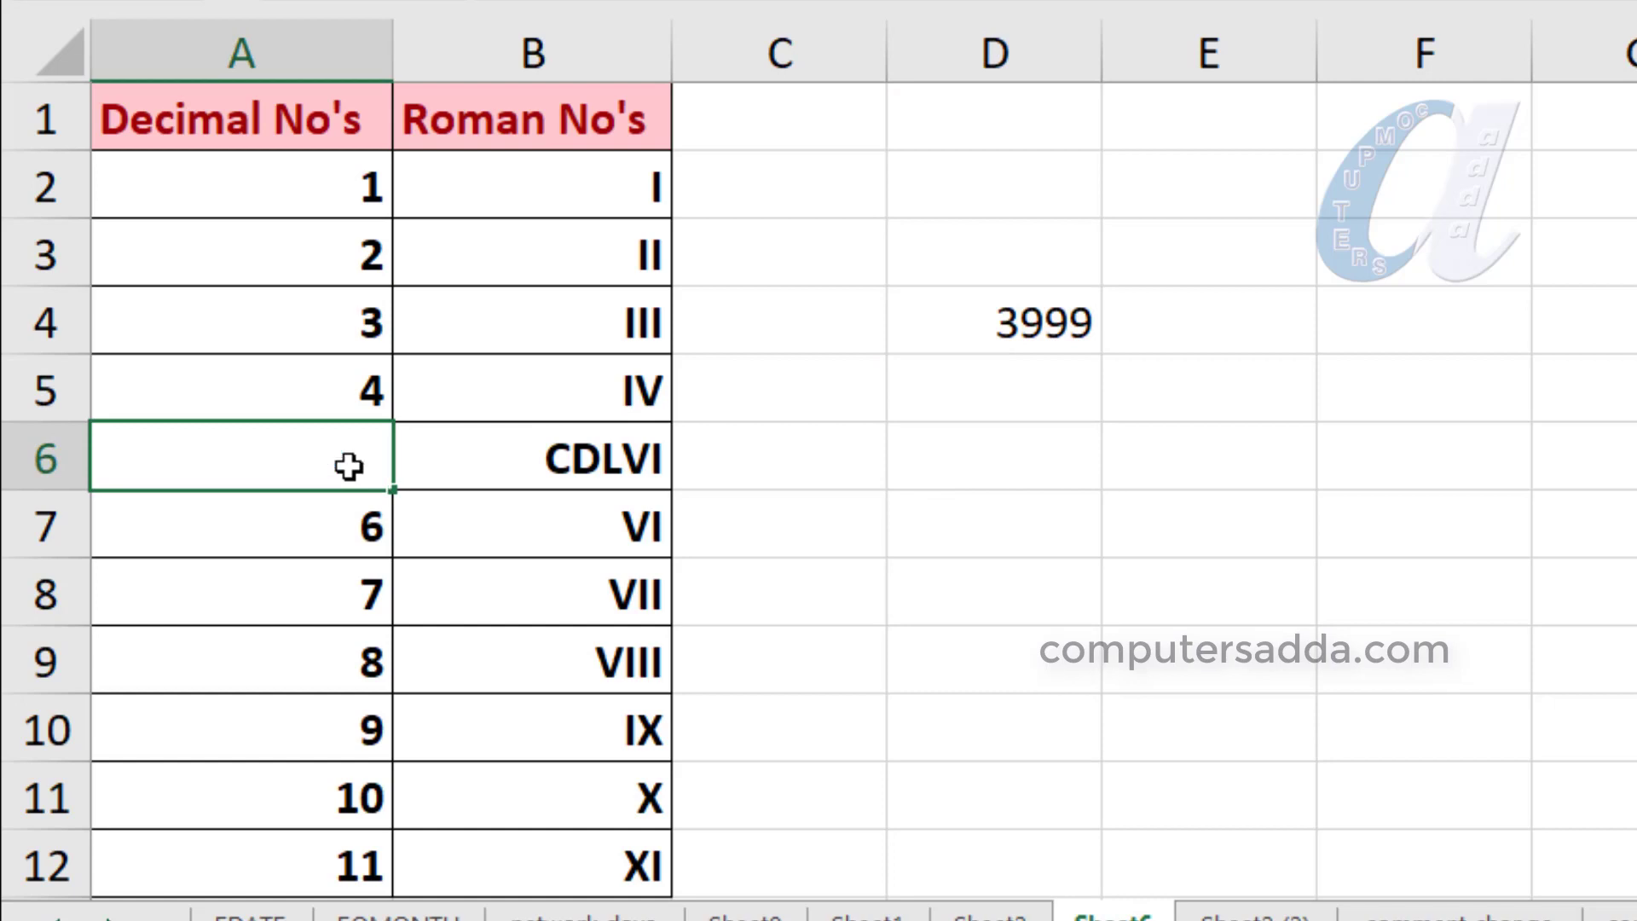
text(3999)
key(Return)
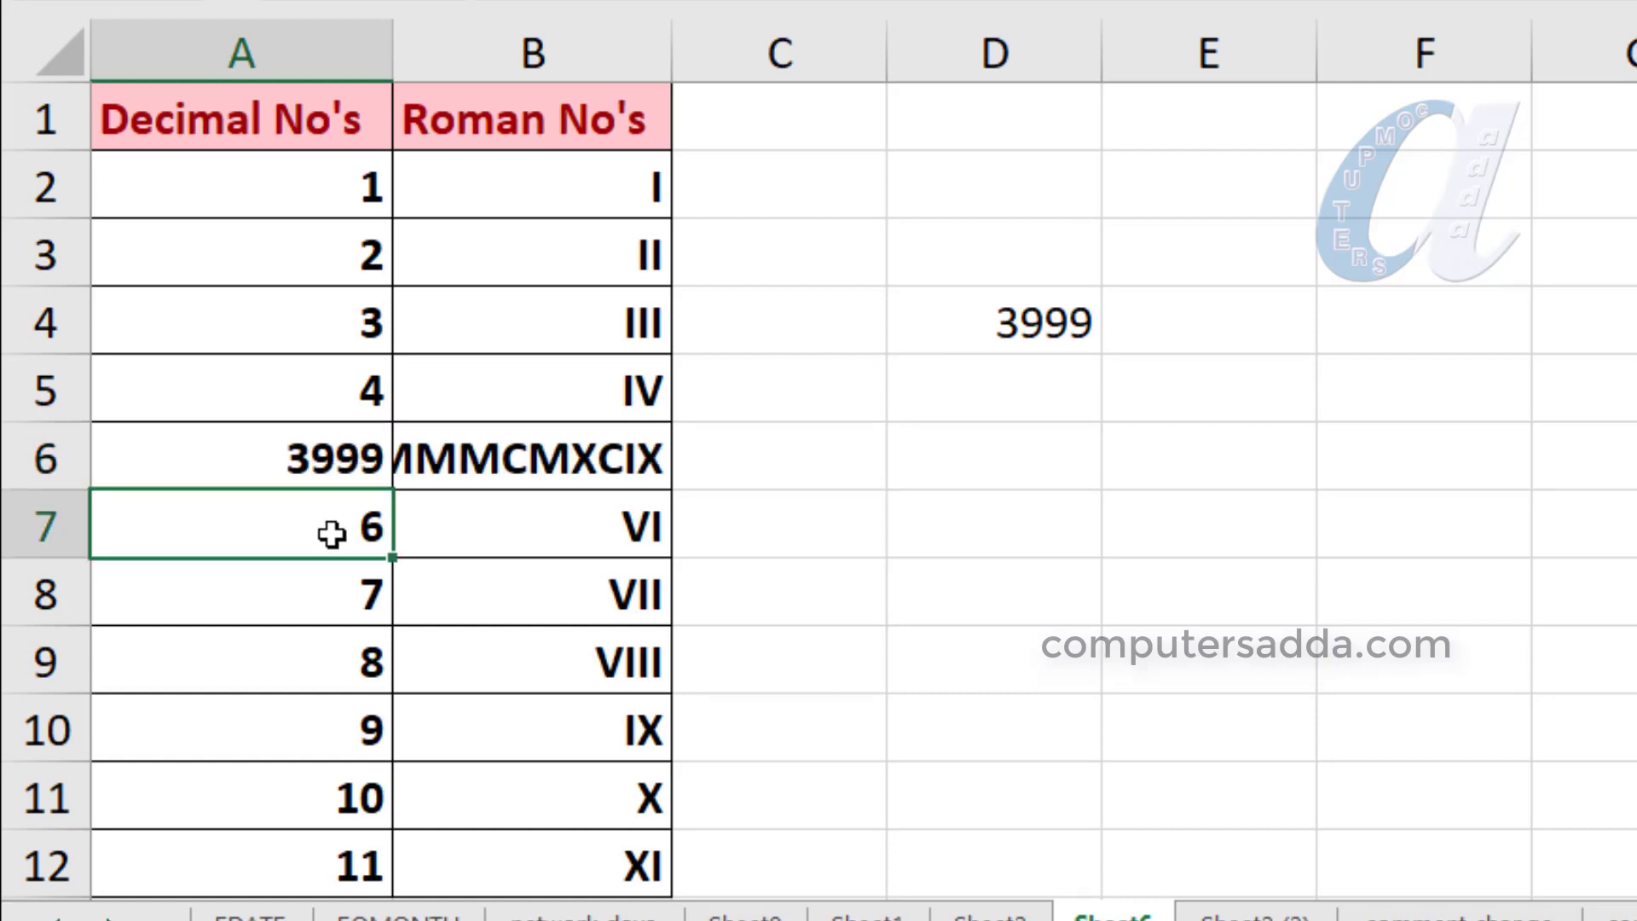
drag(672, 51, 922, 47)
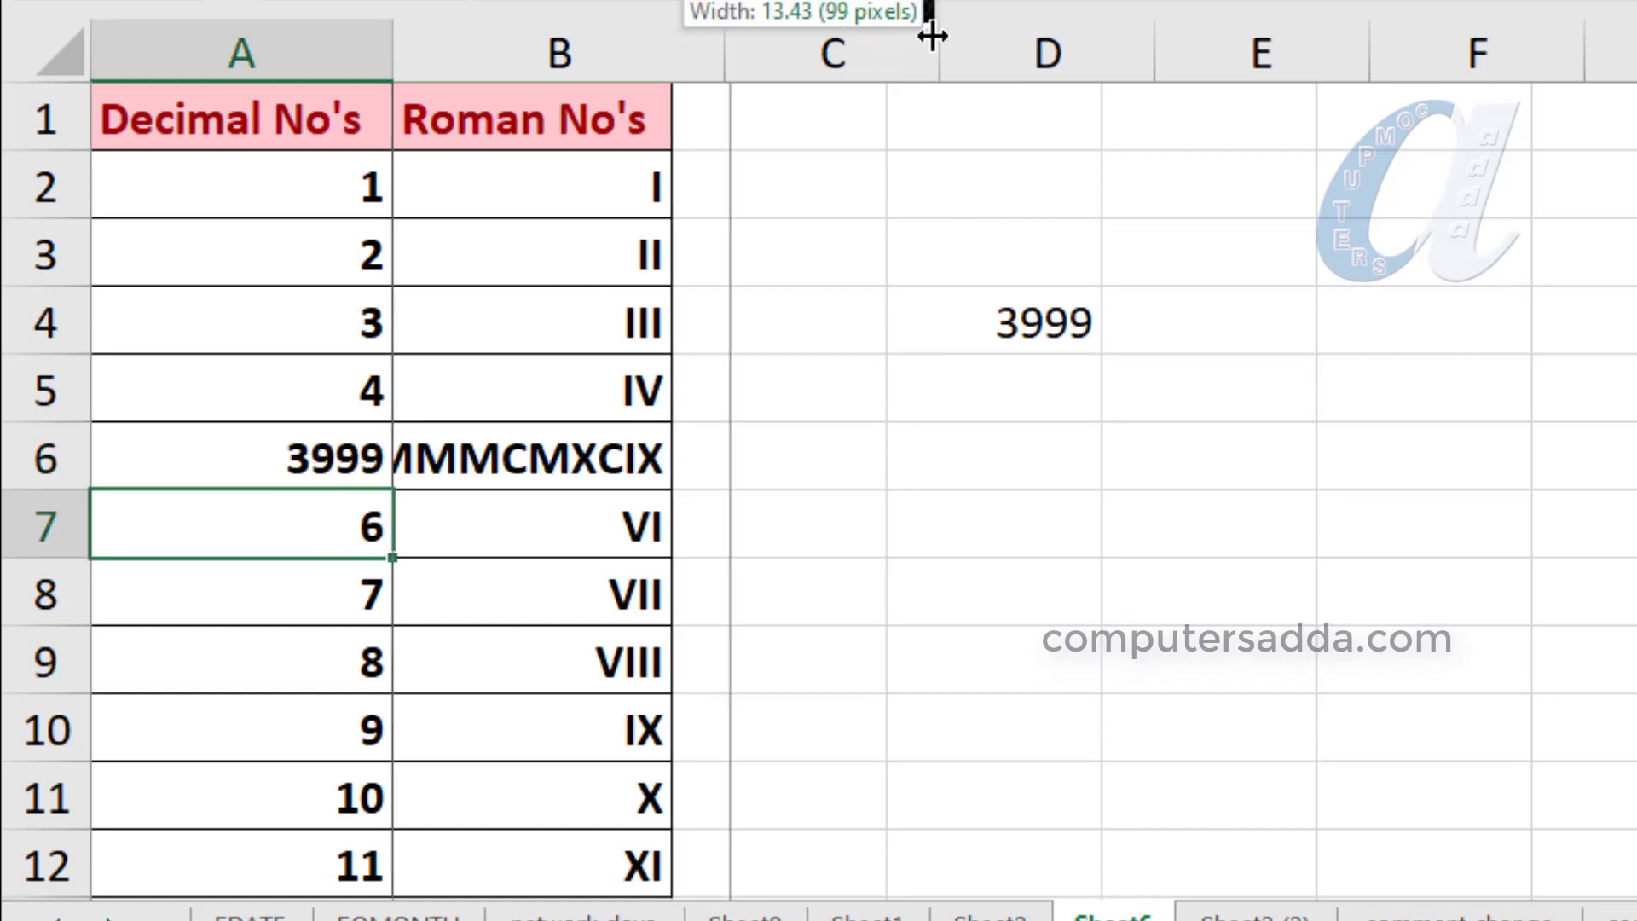
click(271, 472)
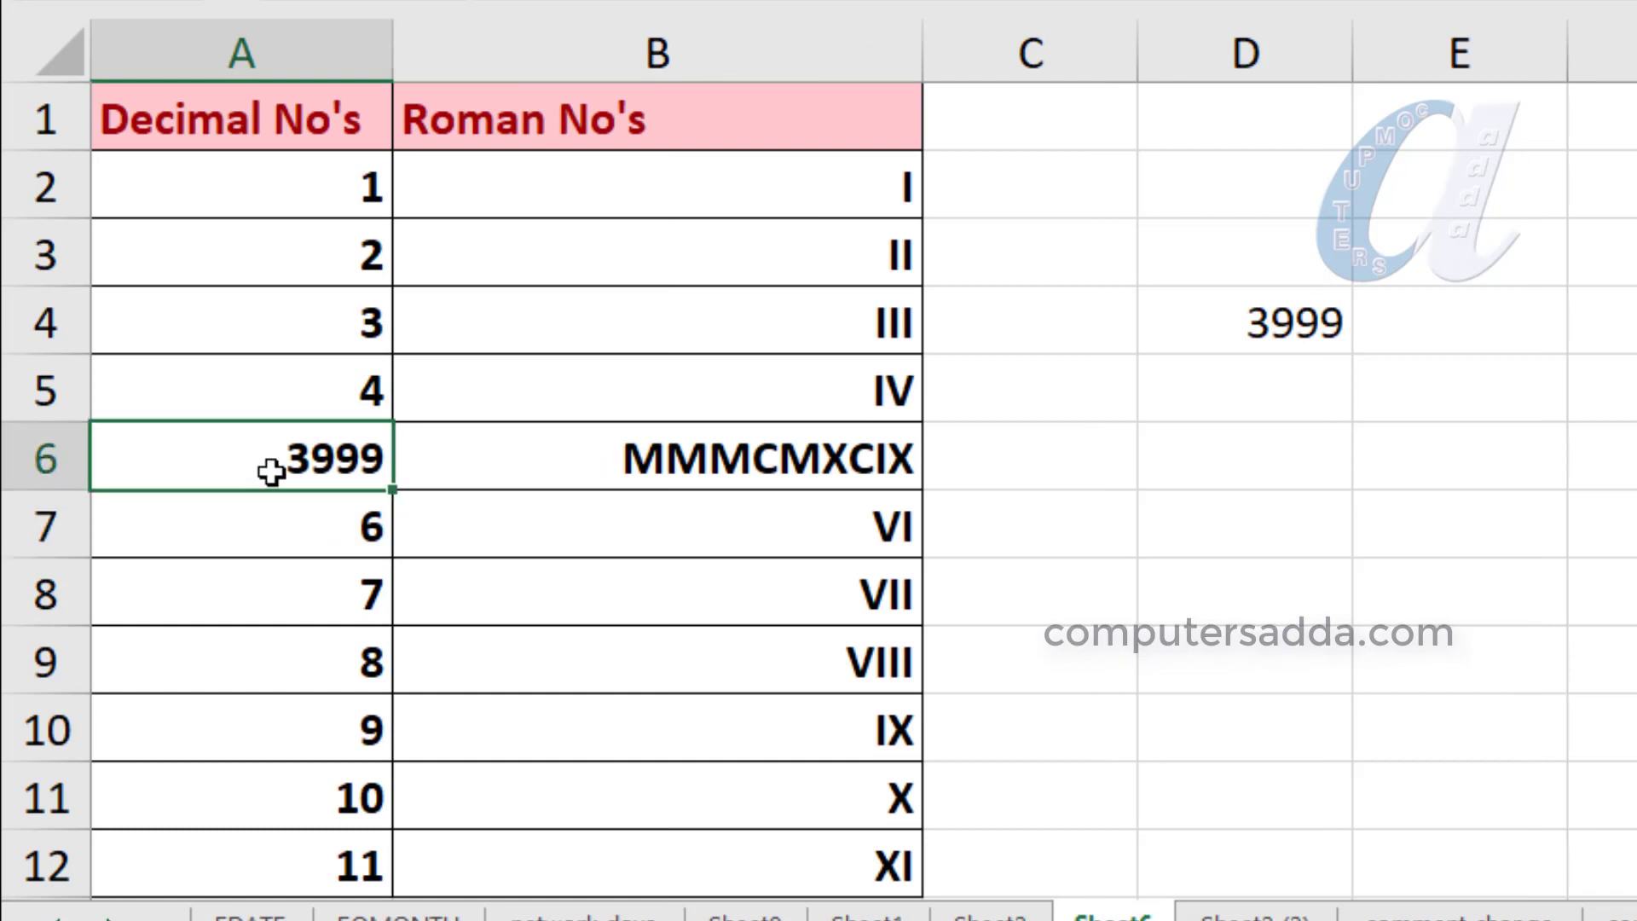
Enter 4002 in A6 so B6 shows #VALUE!, then select D4 holding 3999.
text(4002)
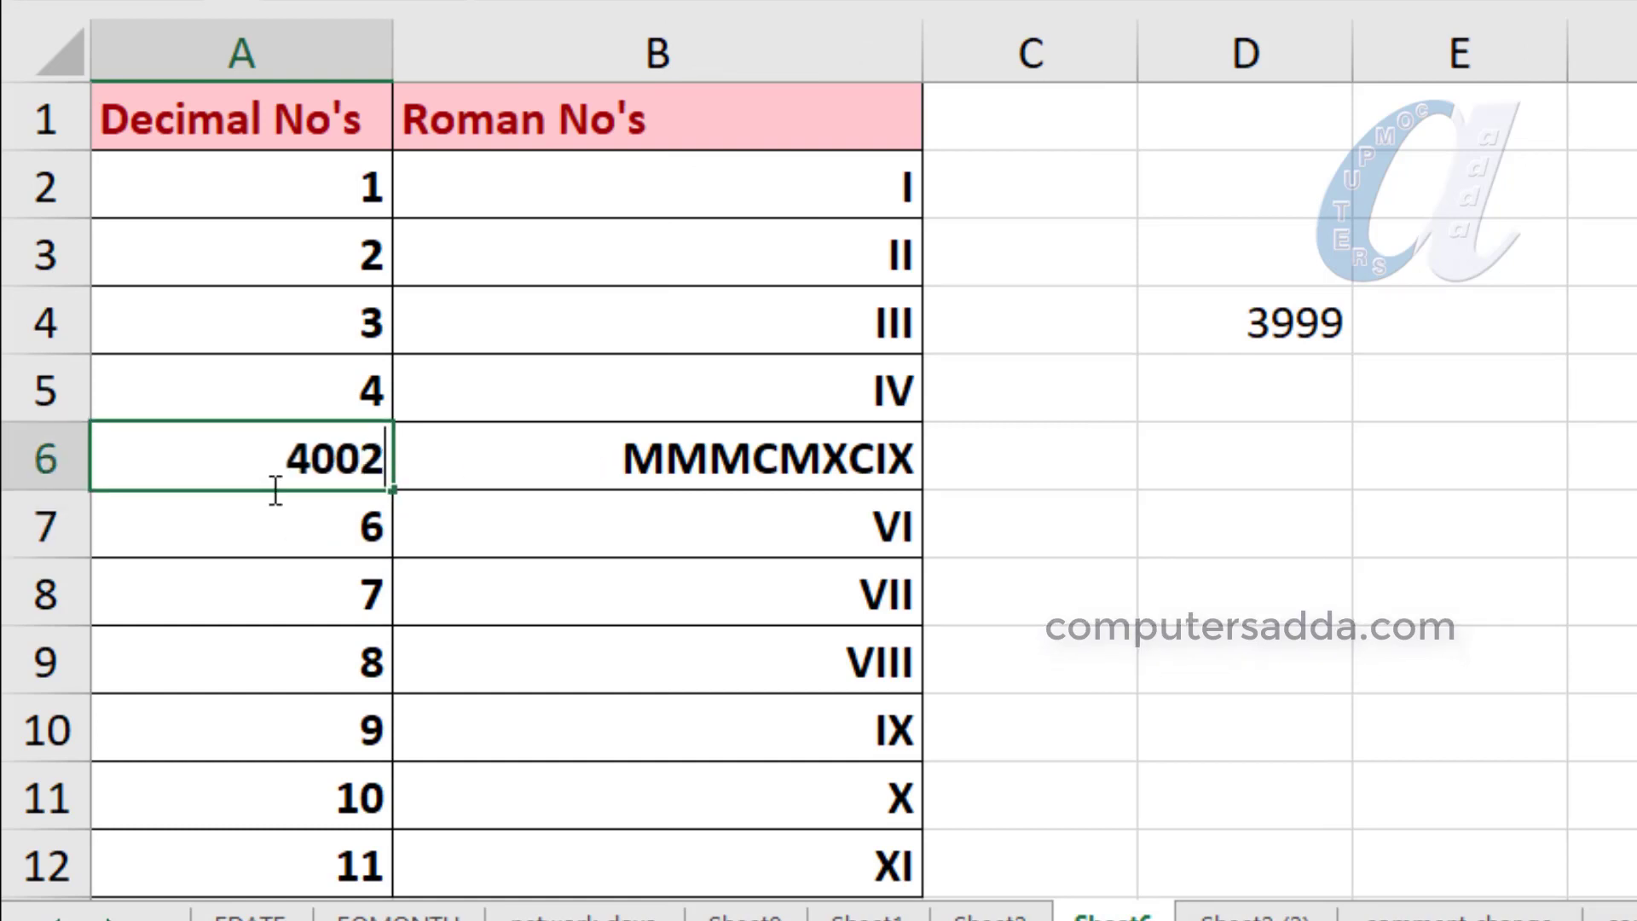
key(Return)
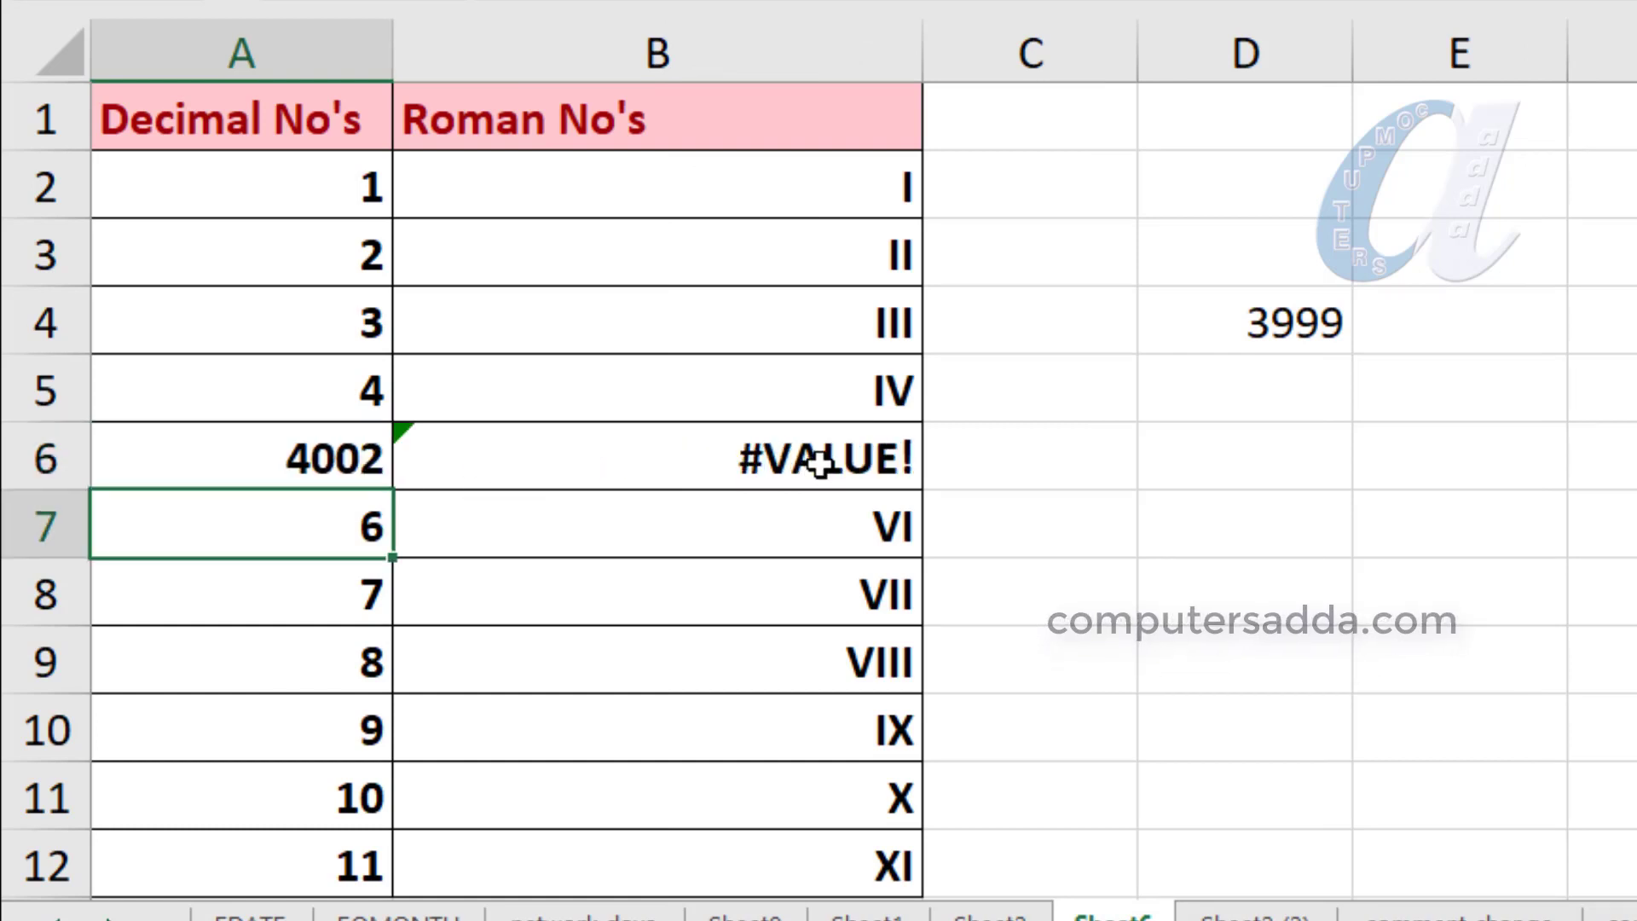
click(291, 461)
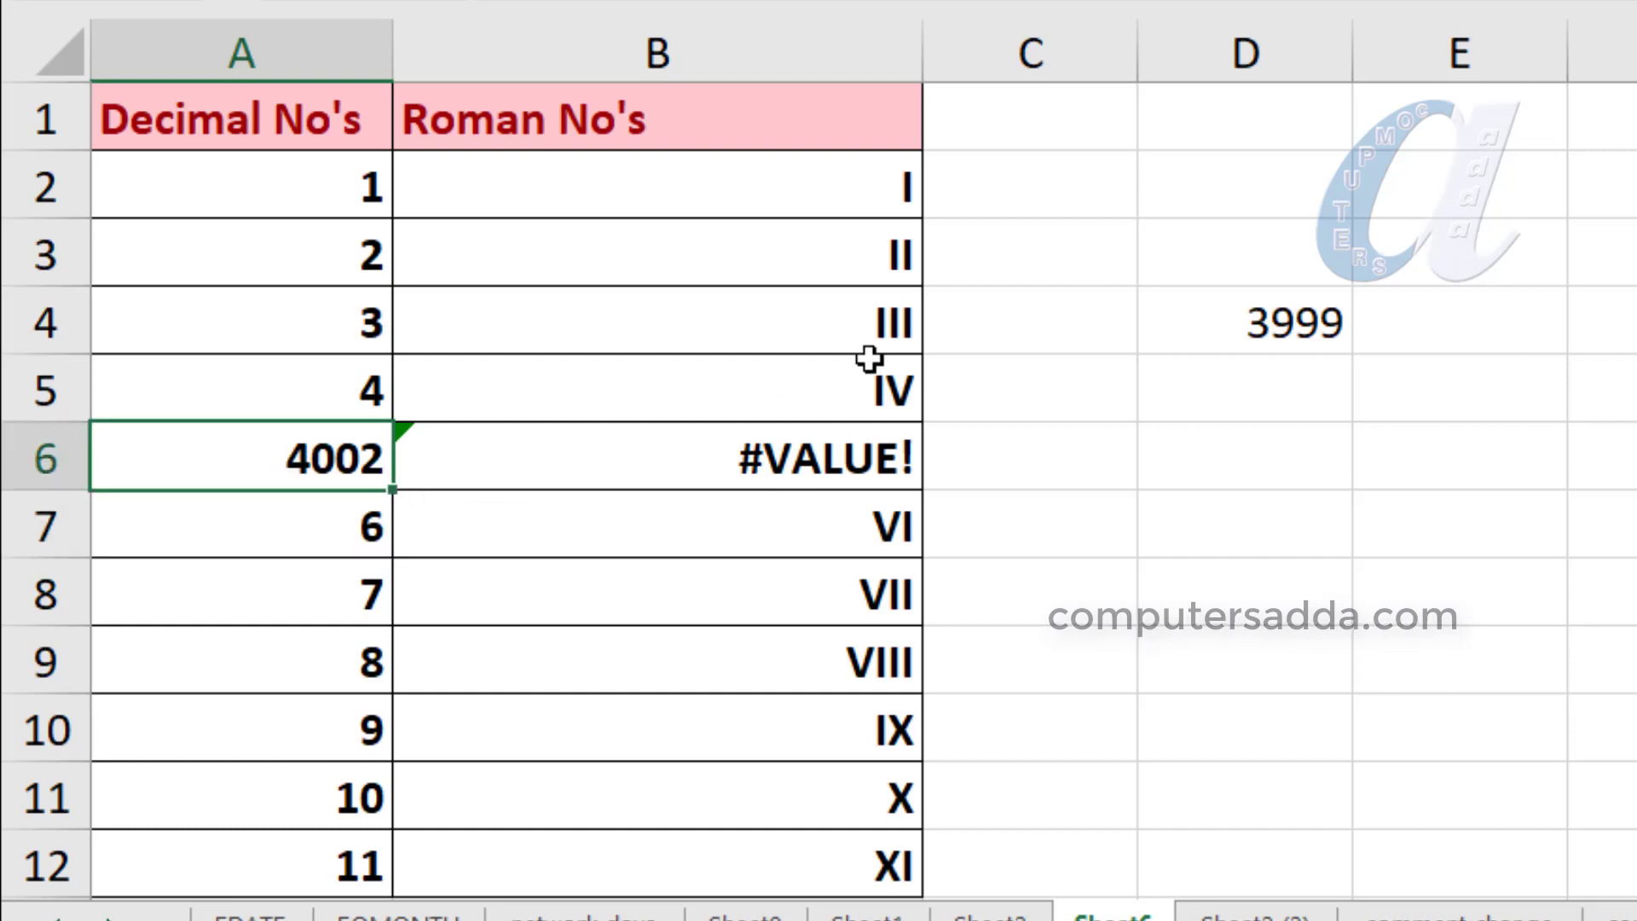
click(1273, 328)
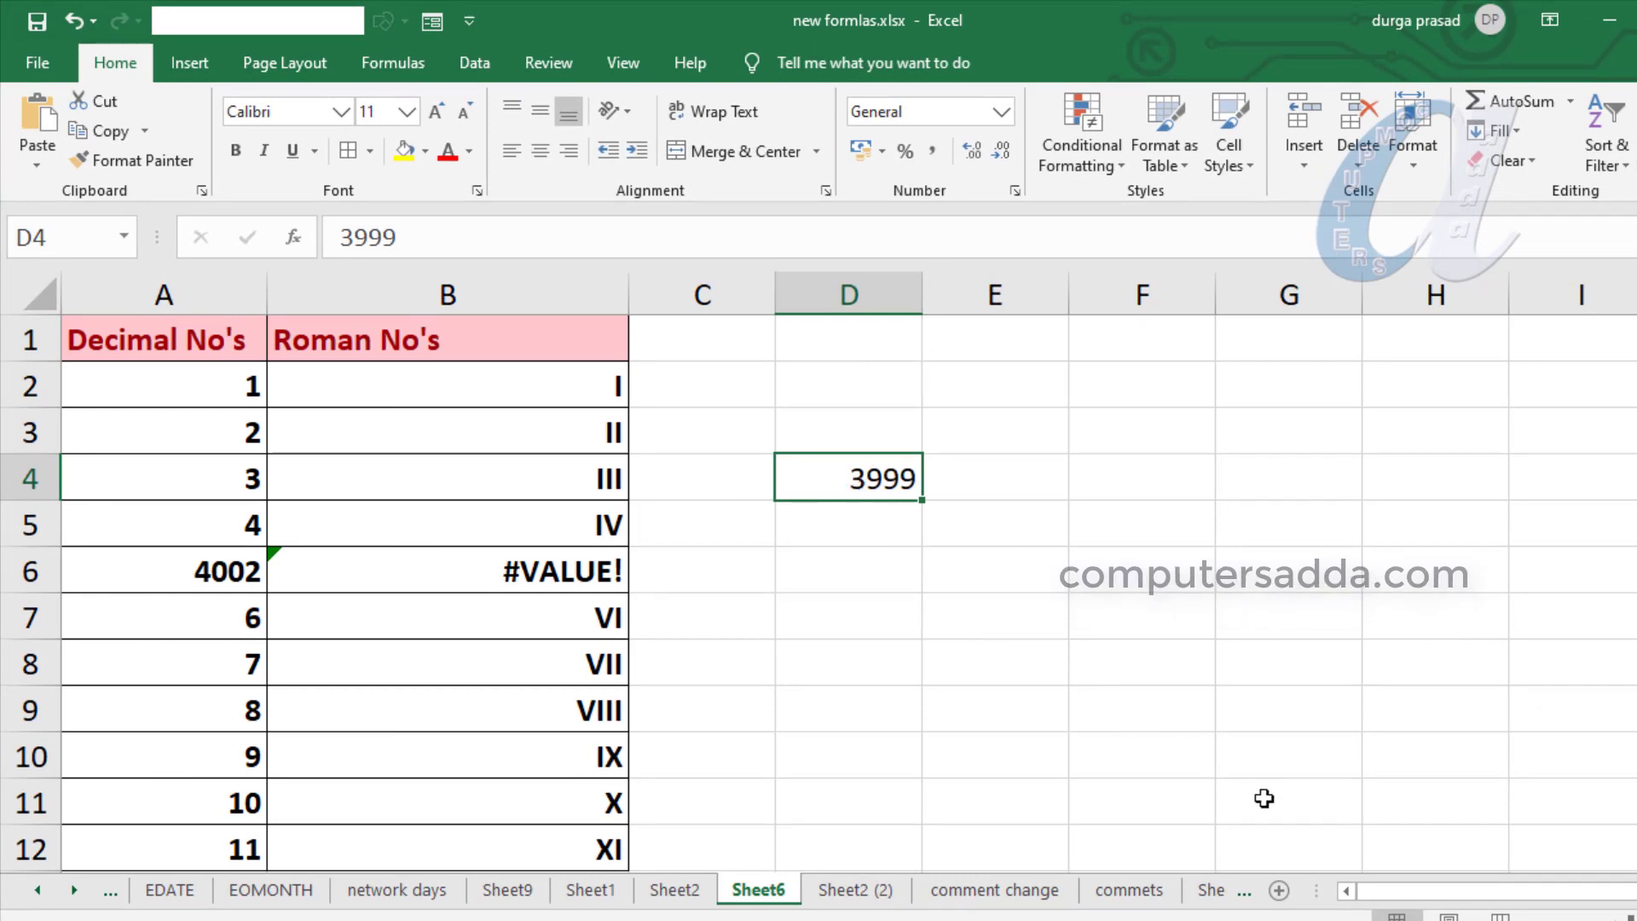
Switch to the Word document and make its second line read Ii.
click(1372, 844)
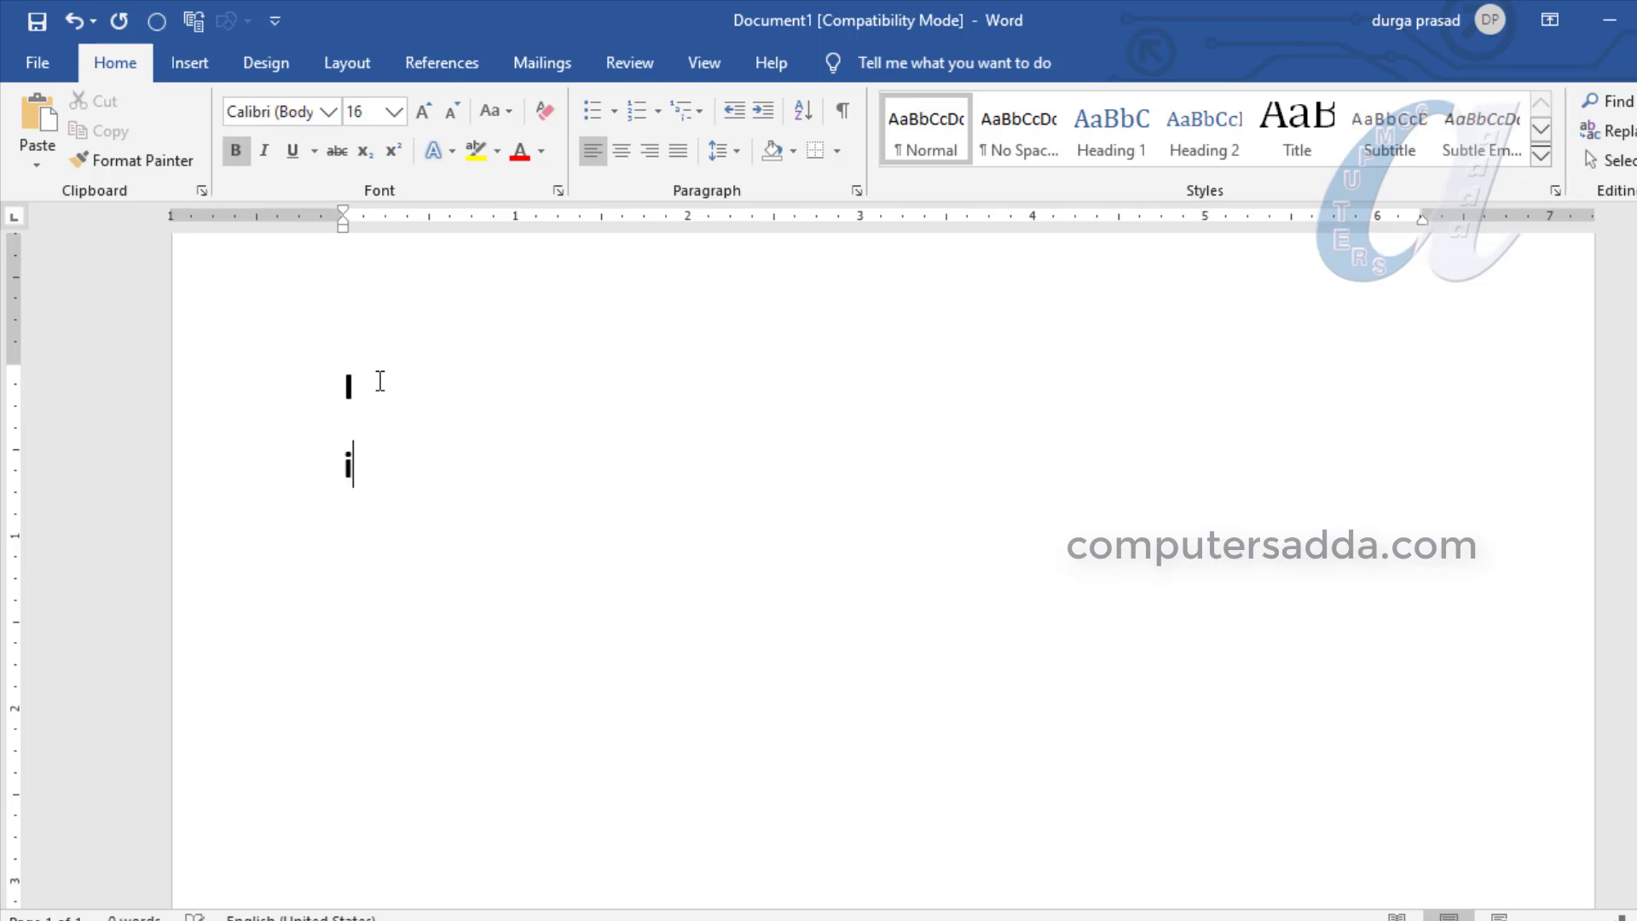
text(i)
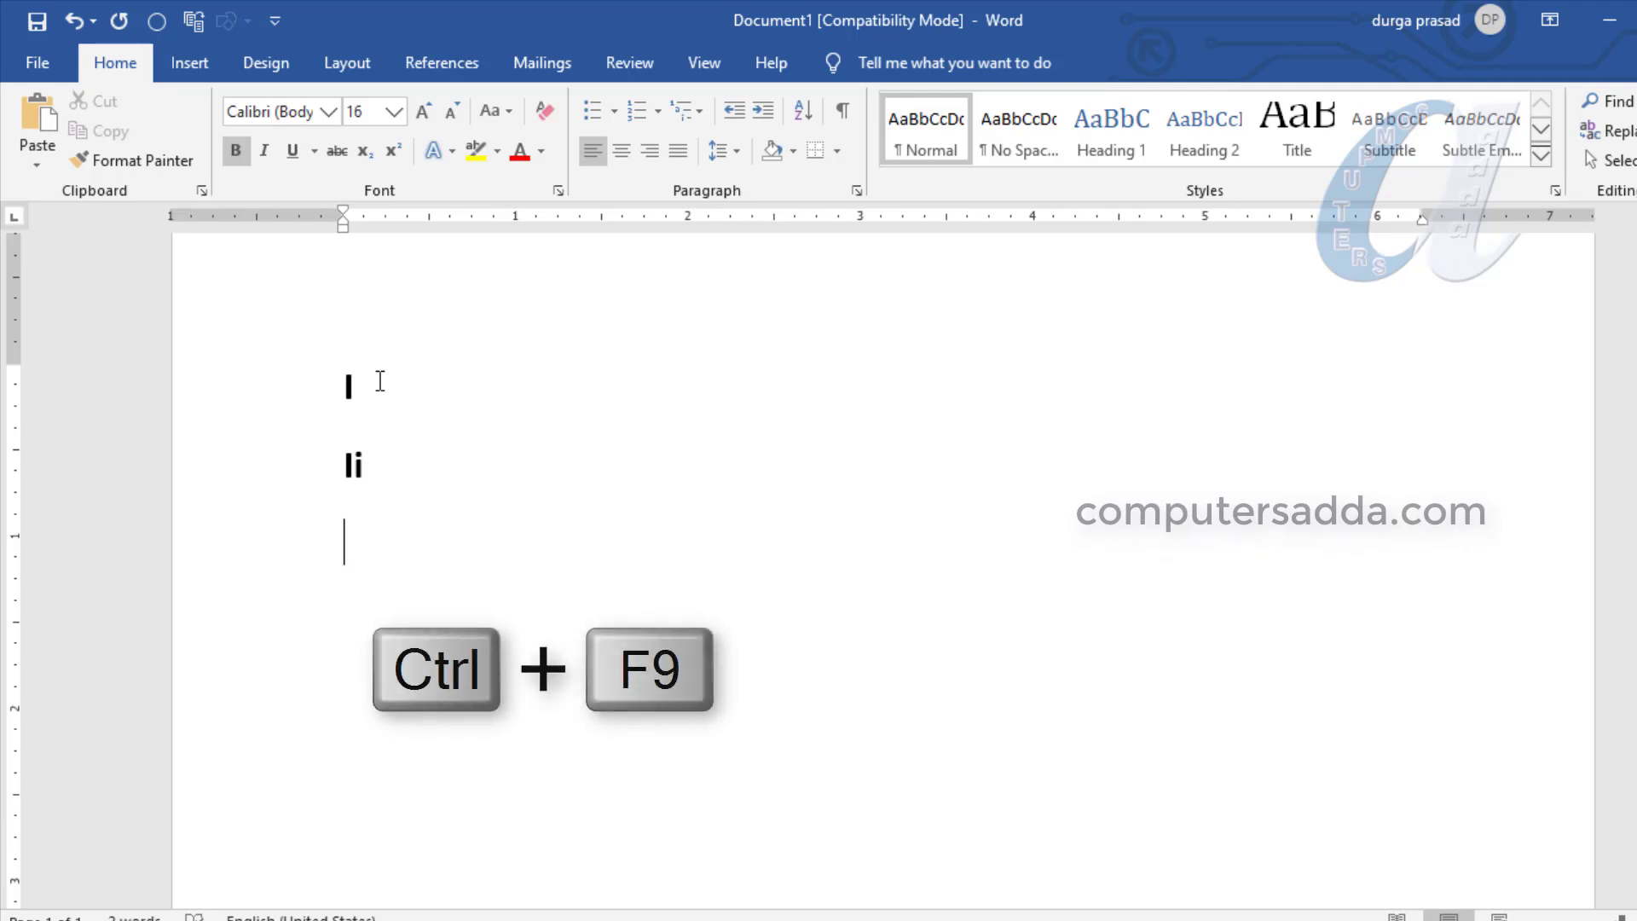
Insert a {=10\*ROMAN} field on the third line and update it to display X.
key(ctrl+F9)
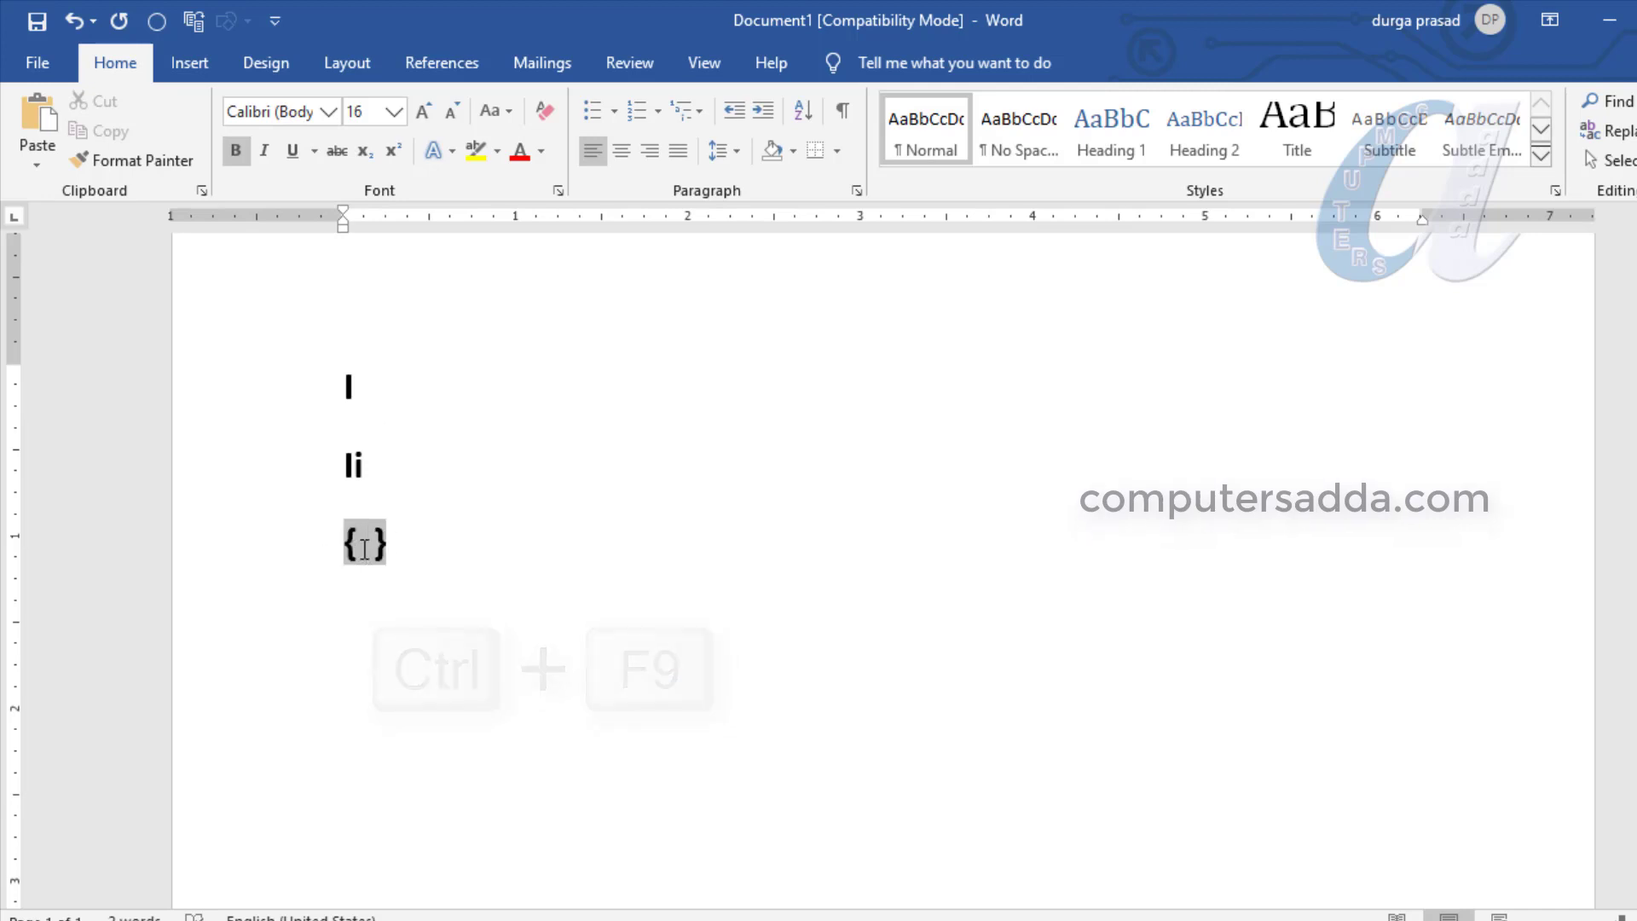
text(=)
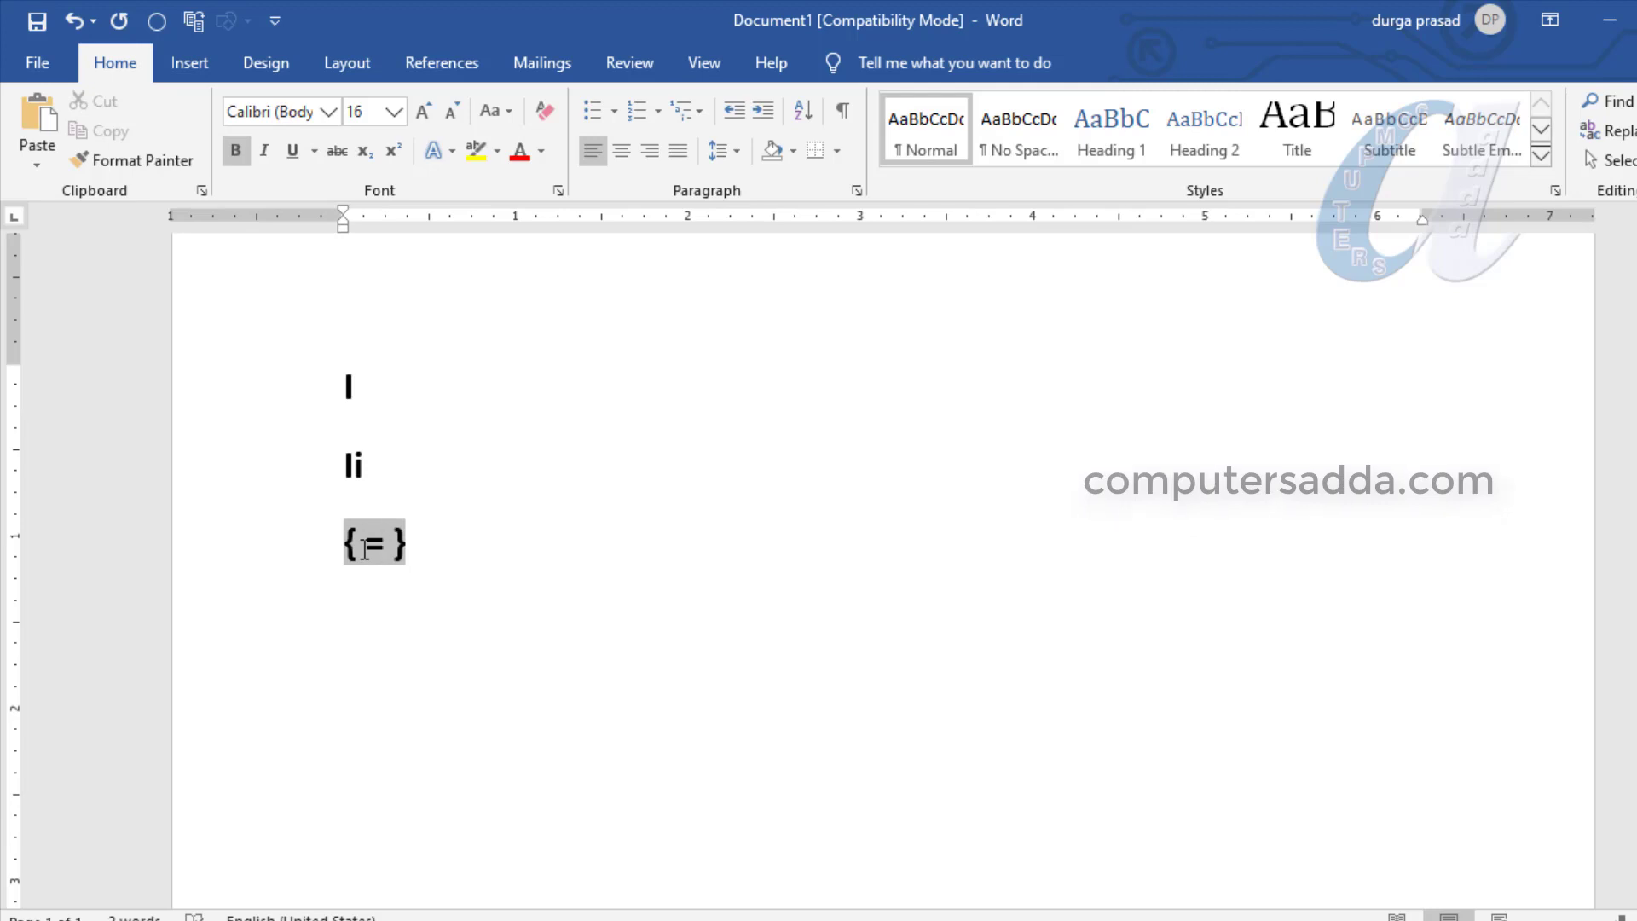
text(10)
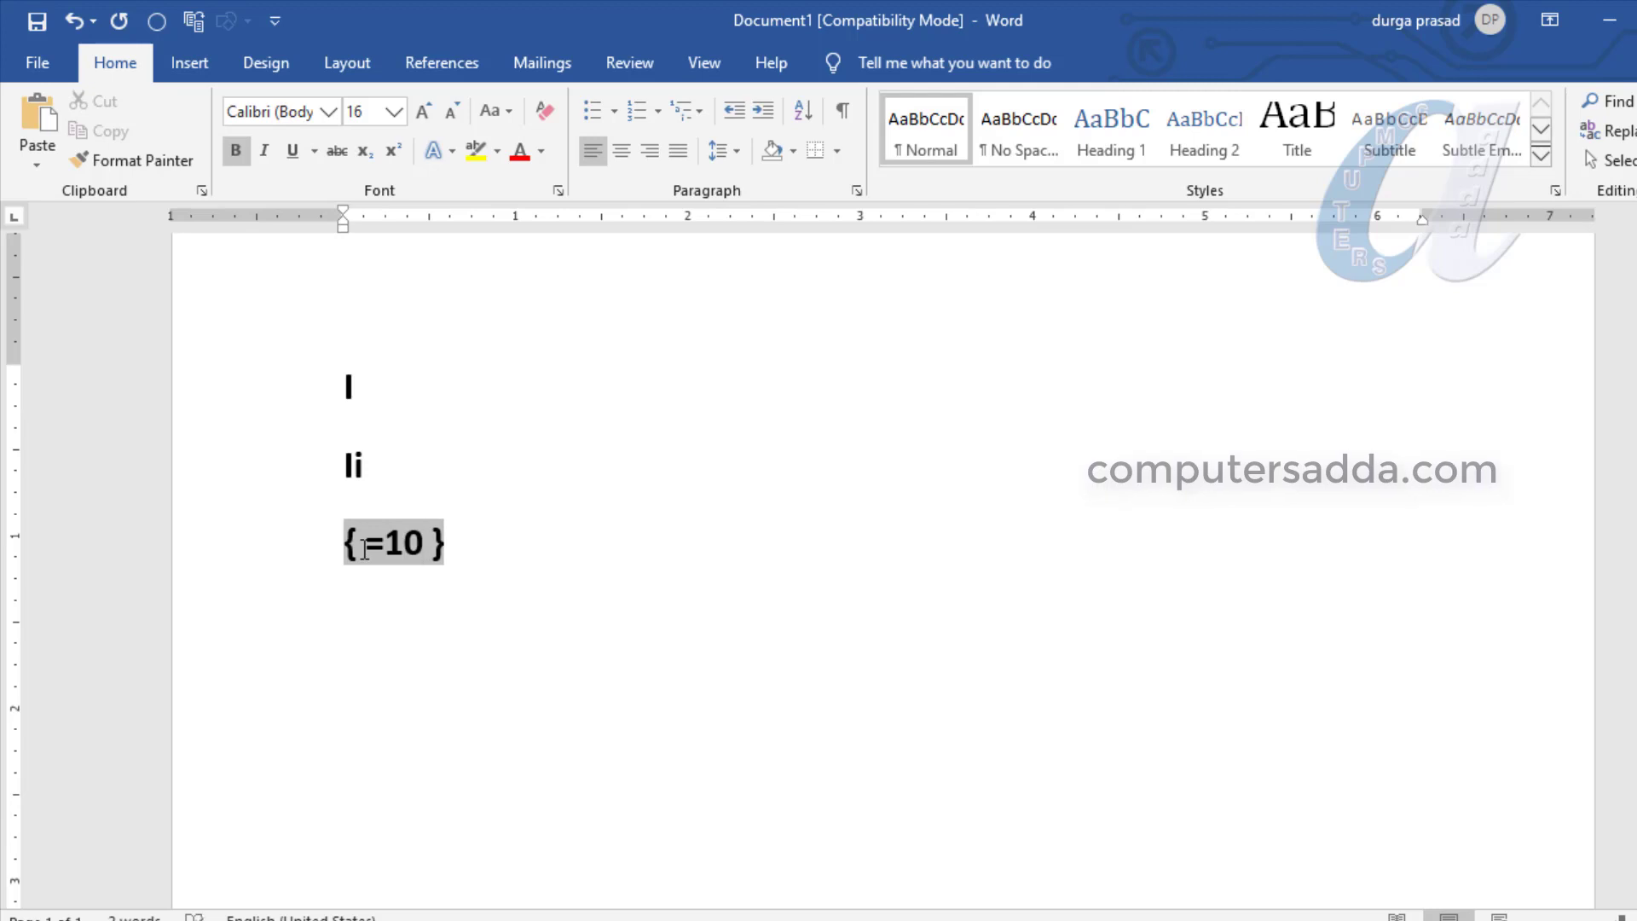
text(\)
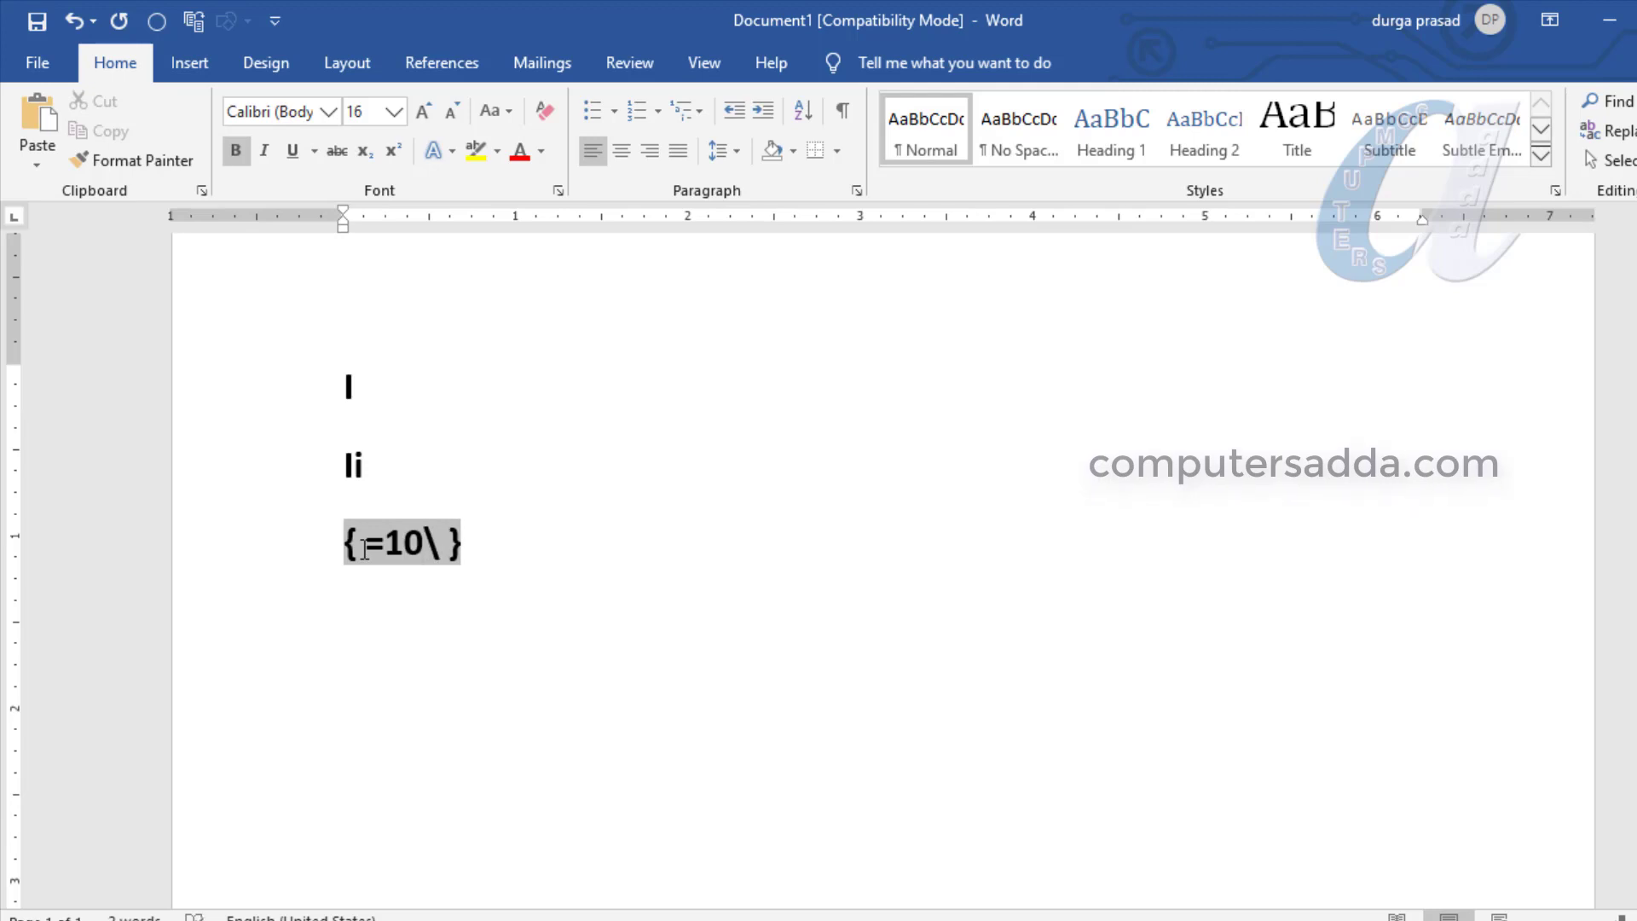
text(*)
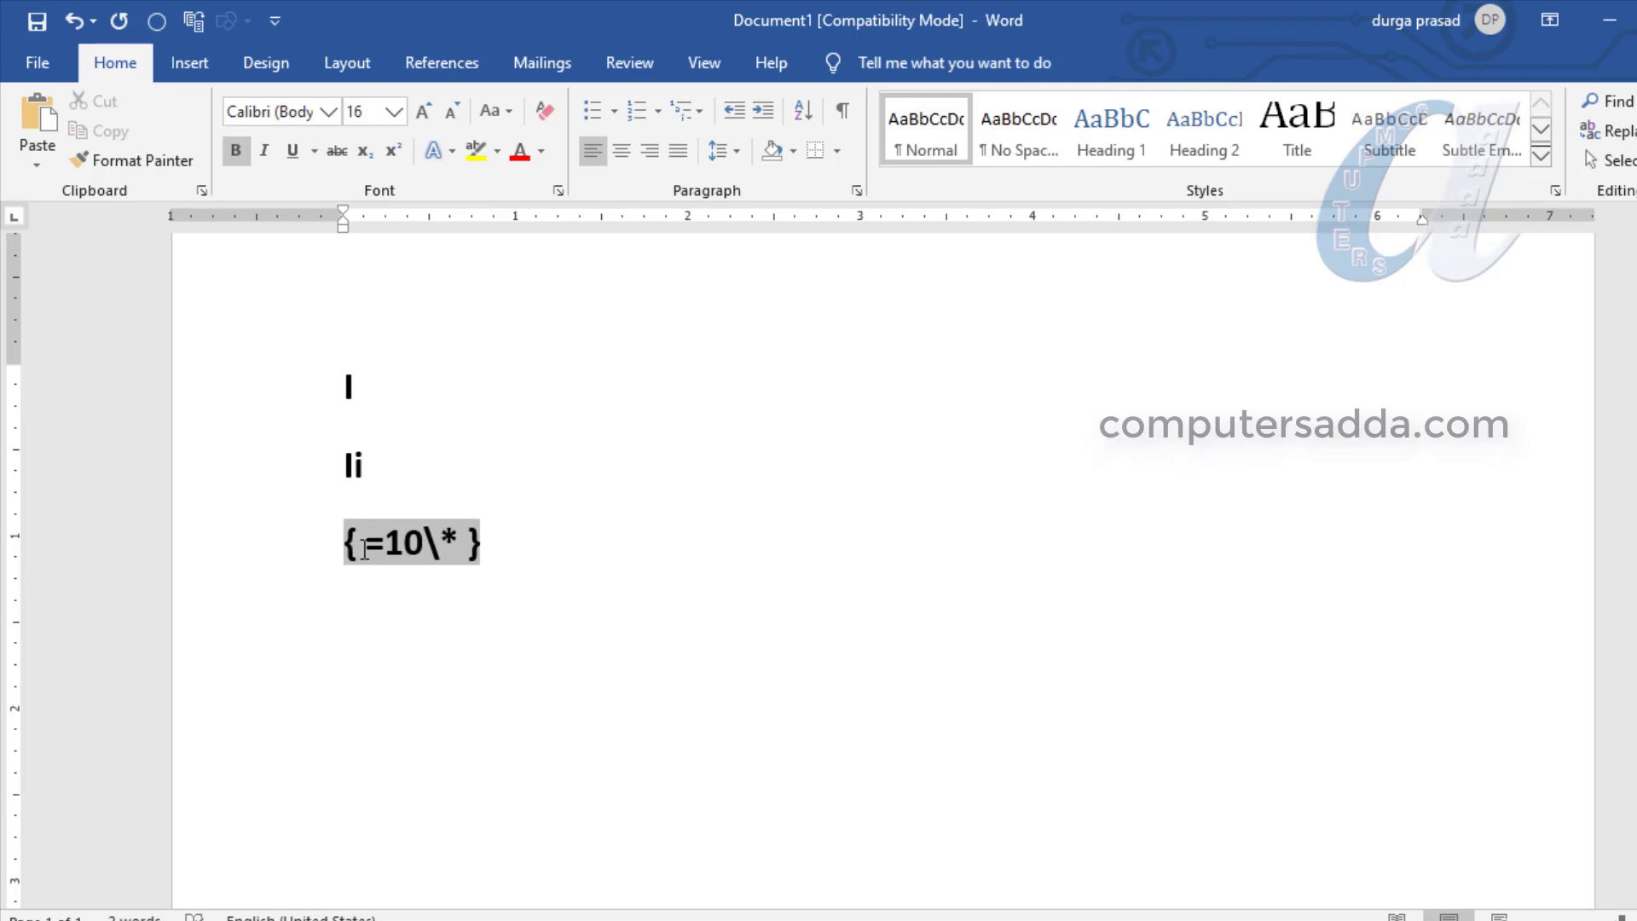
text(ROM)
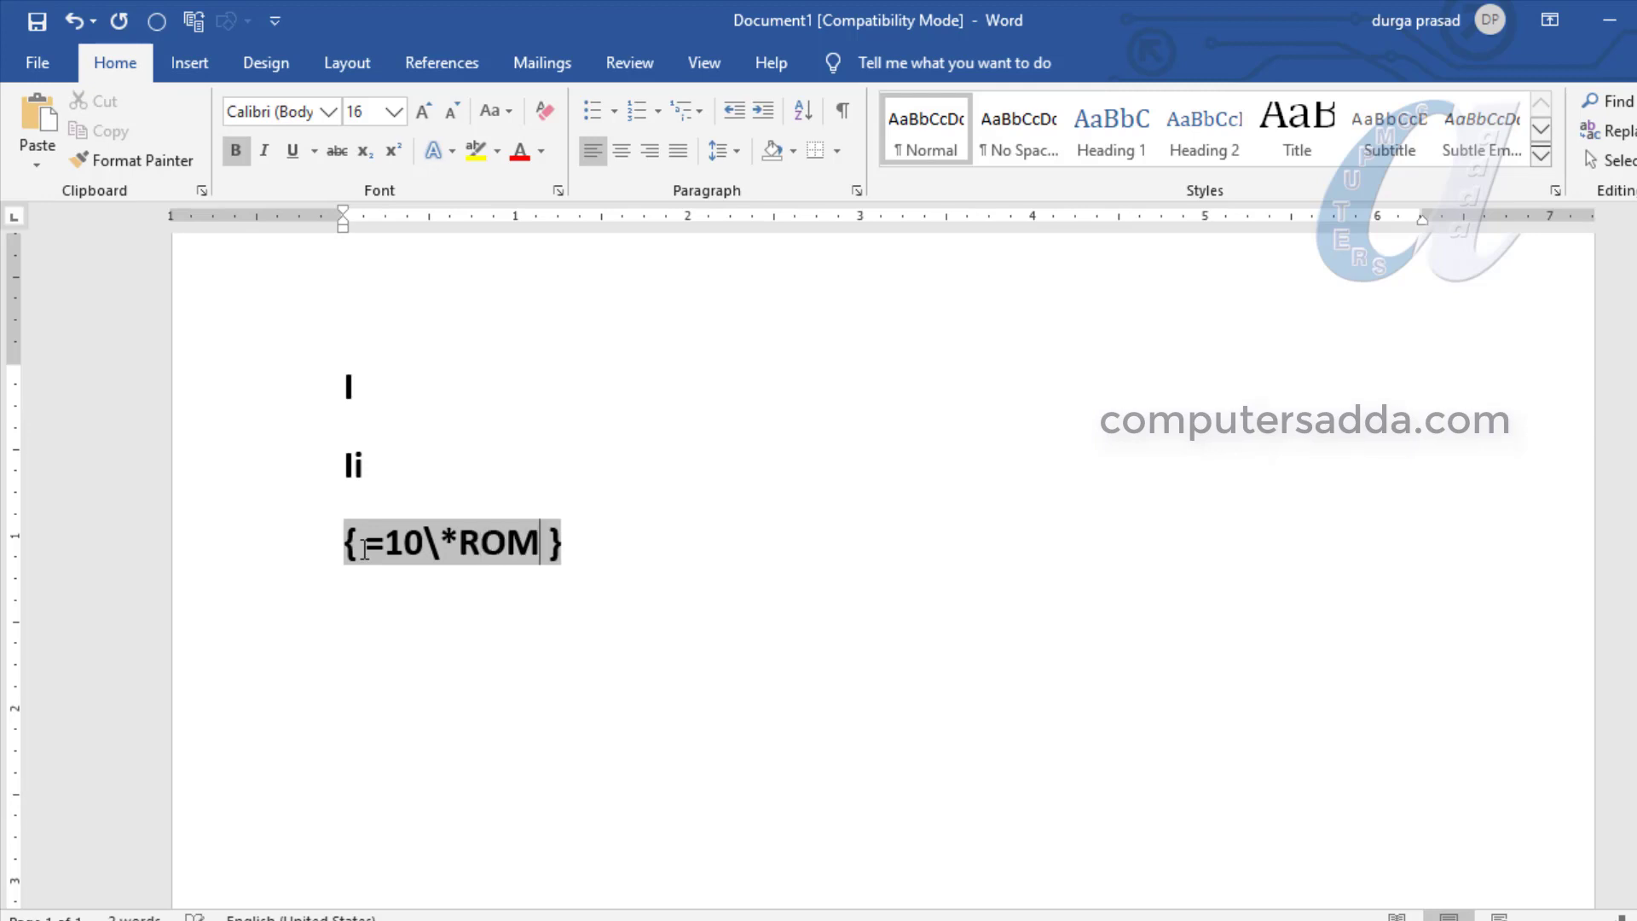
text(AN)
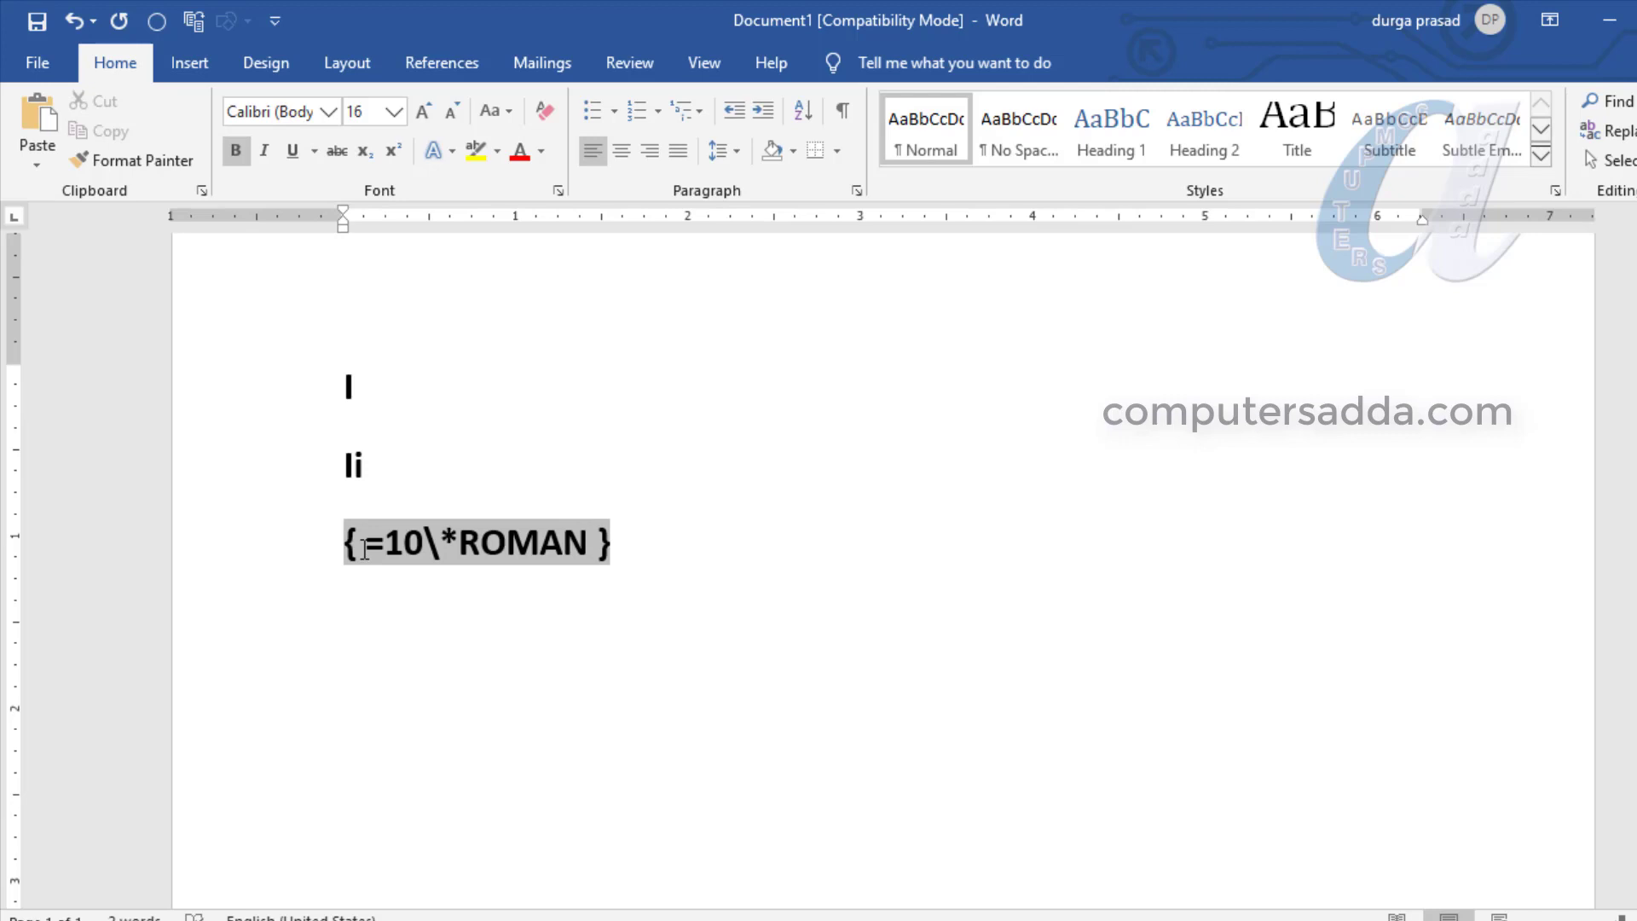
key(F9)
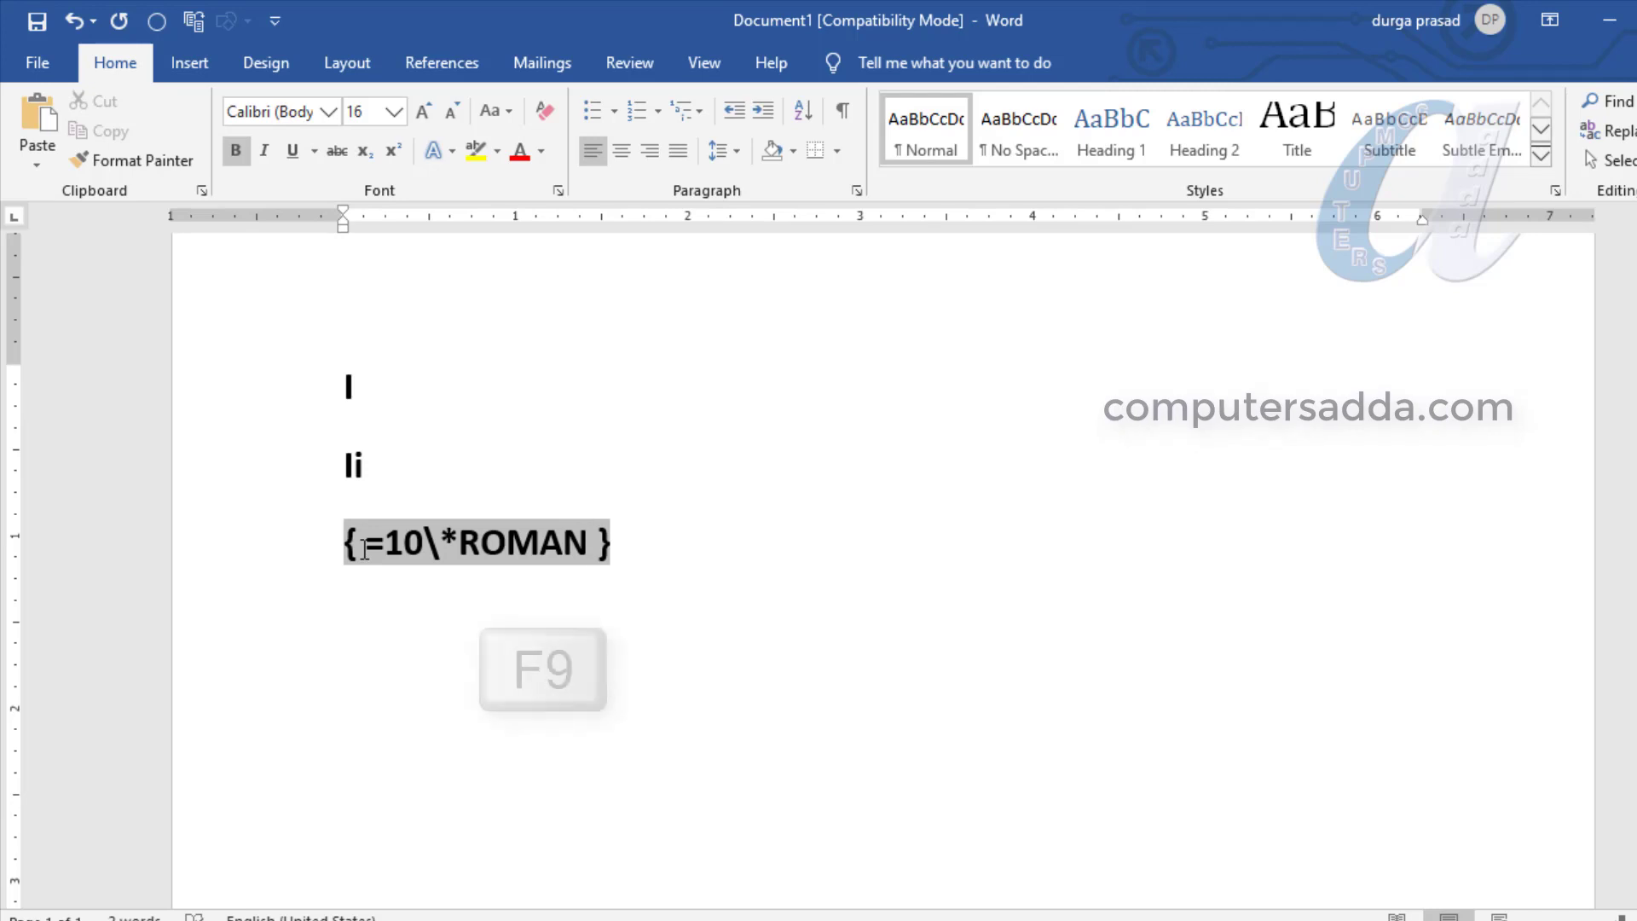
key(F9)
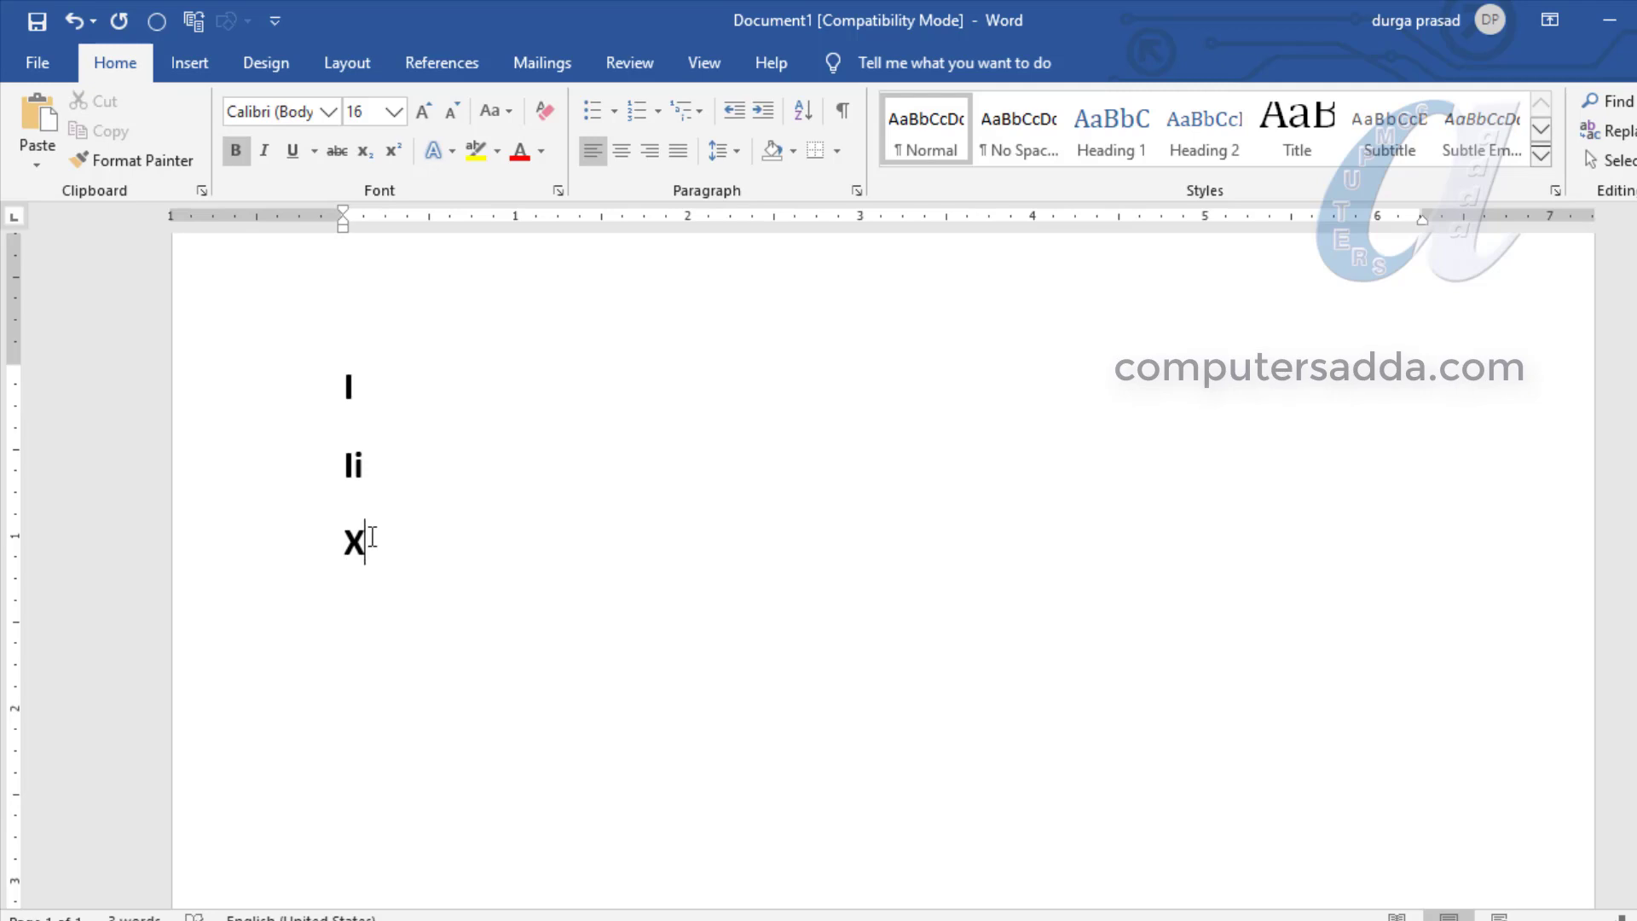
Replace X with an =9\*roman field showing ix, then display its field code again.
key(BackSpace)
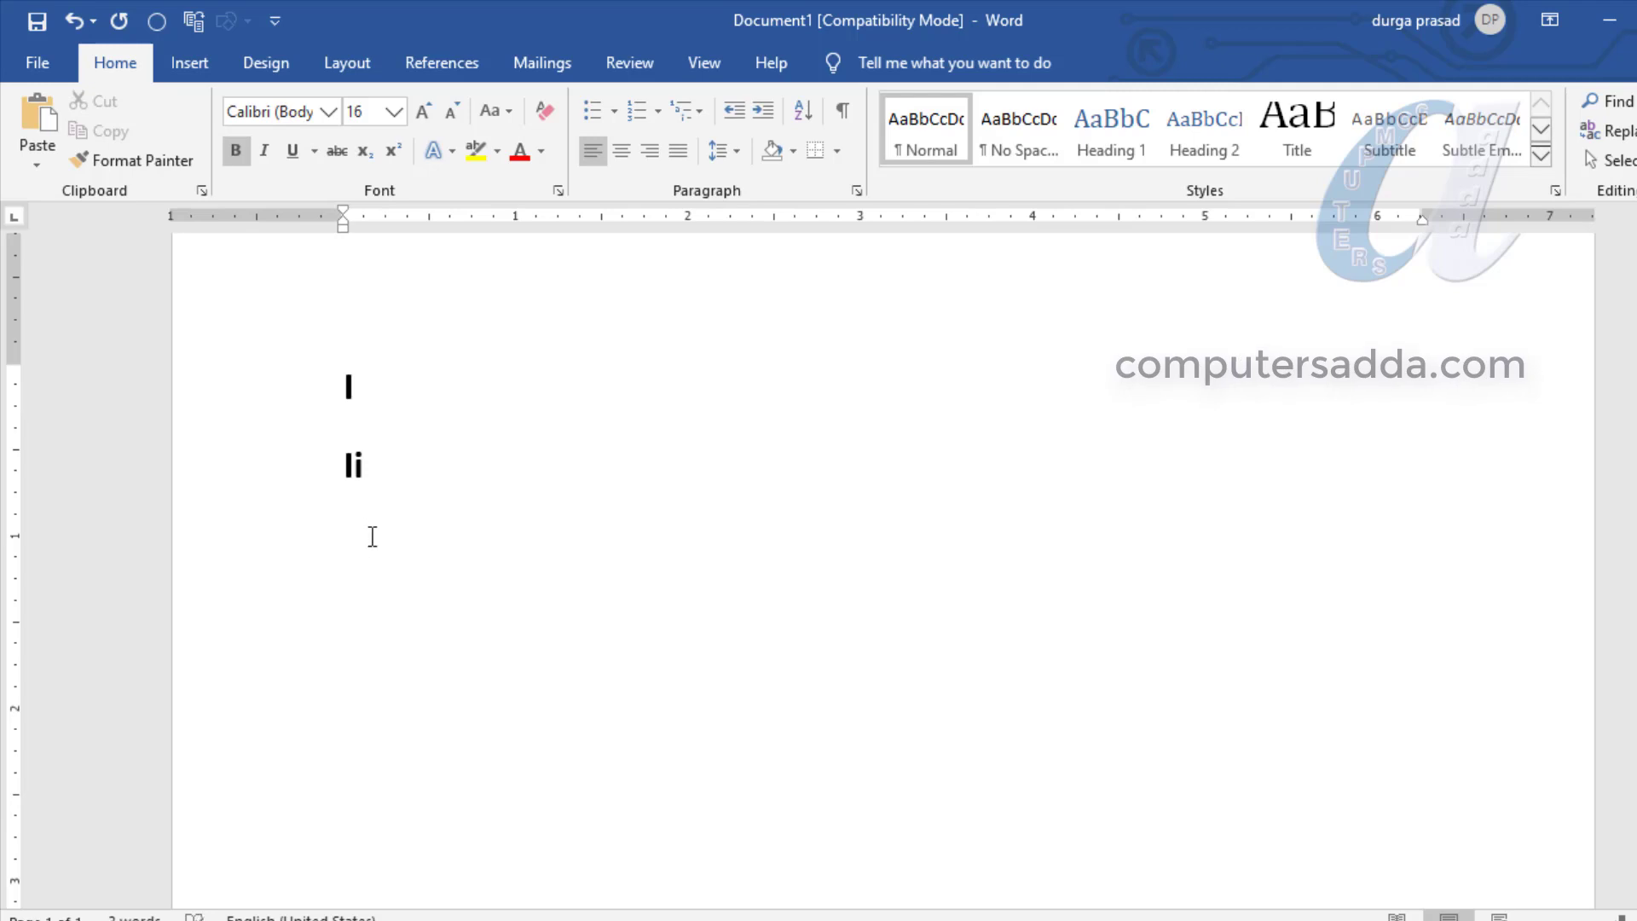
key(ctrl+F9)
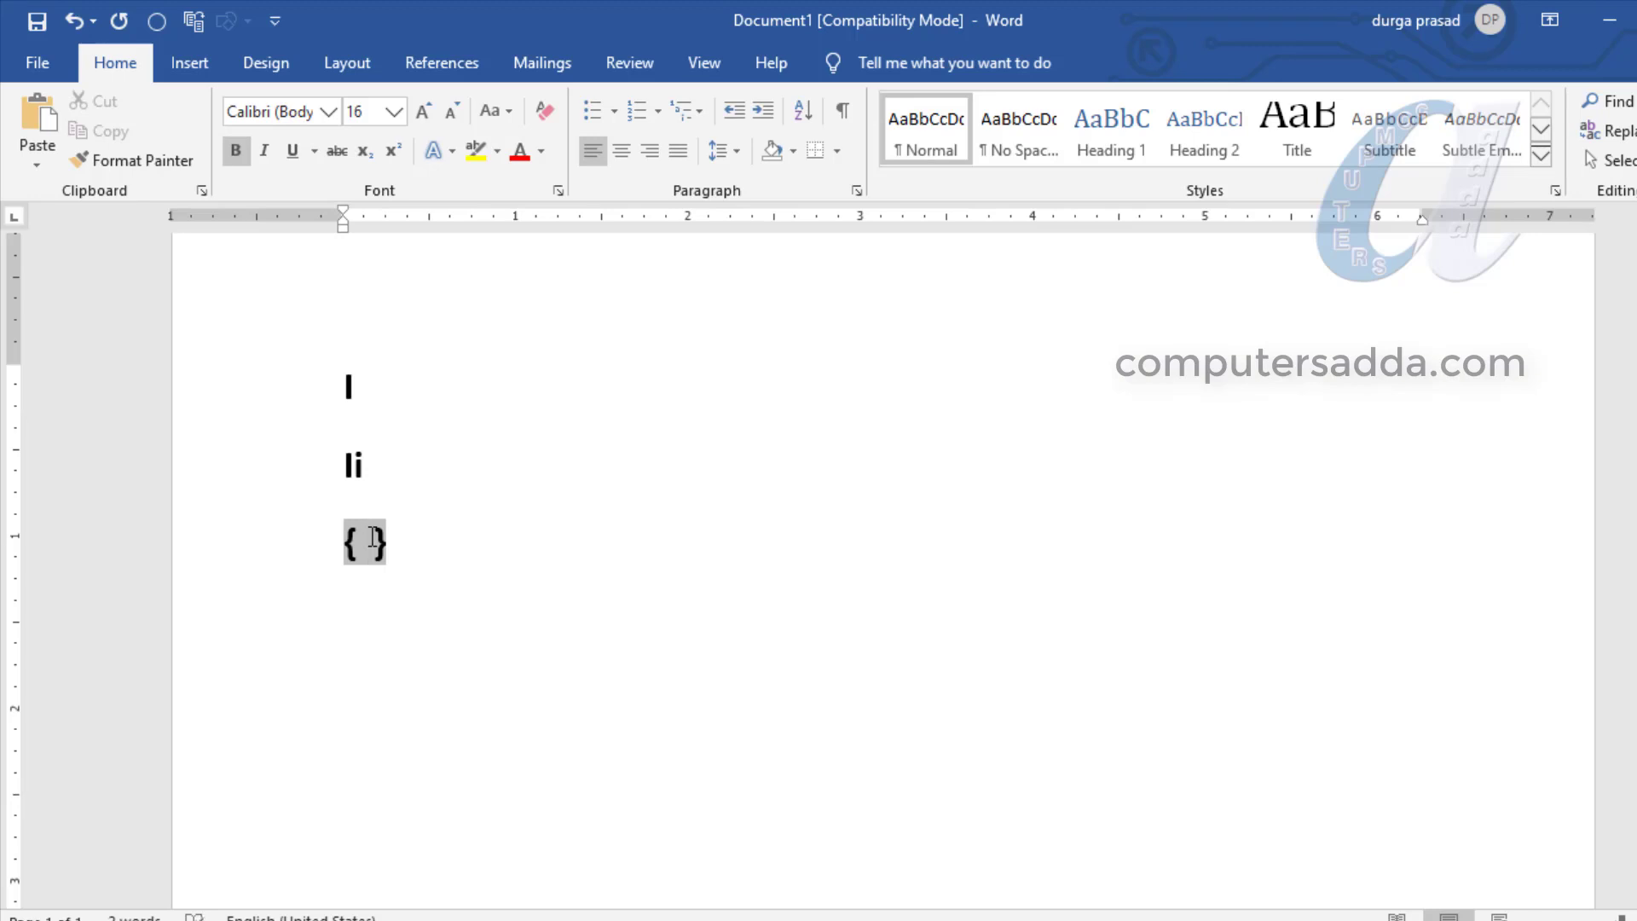
text(= )
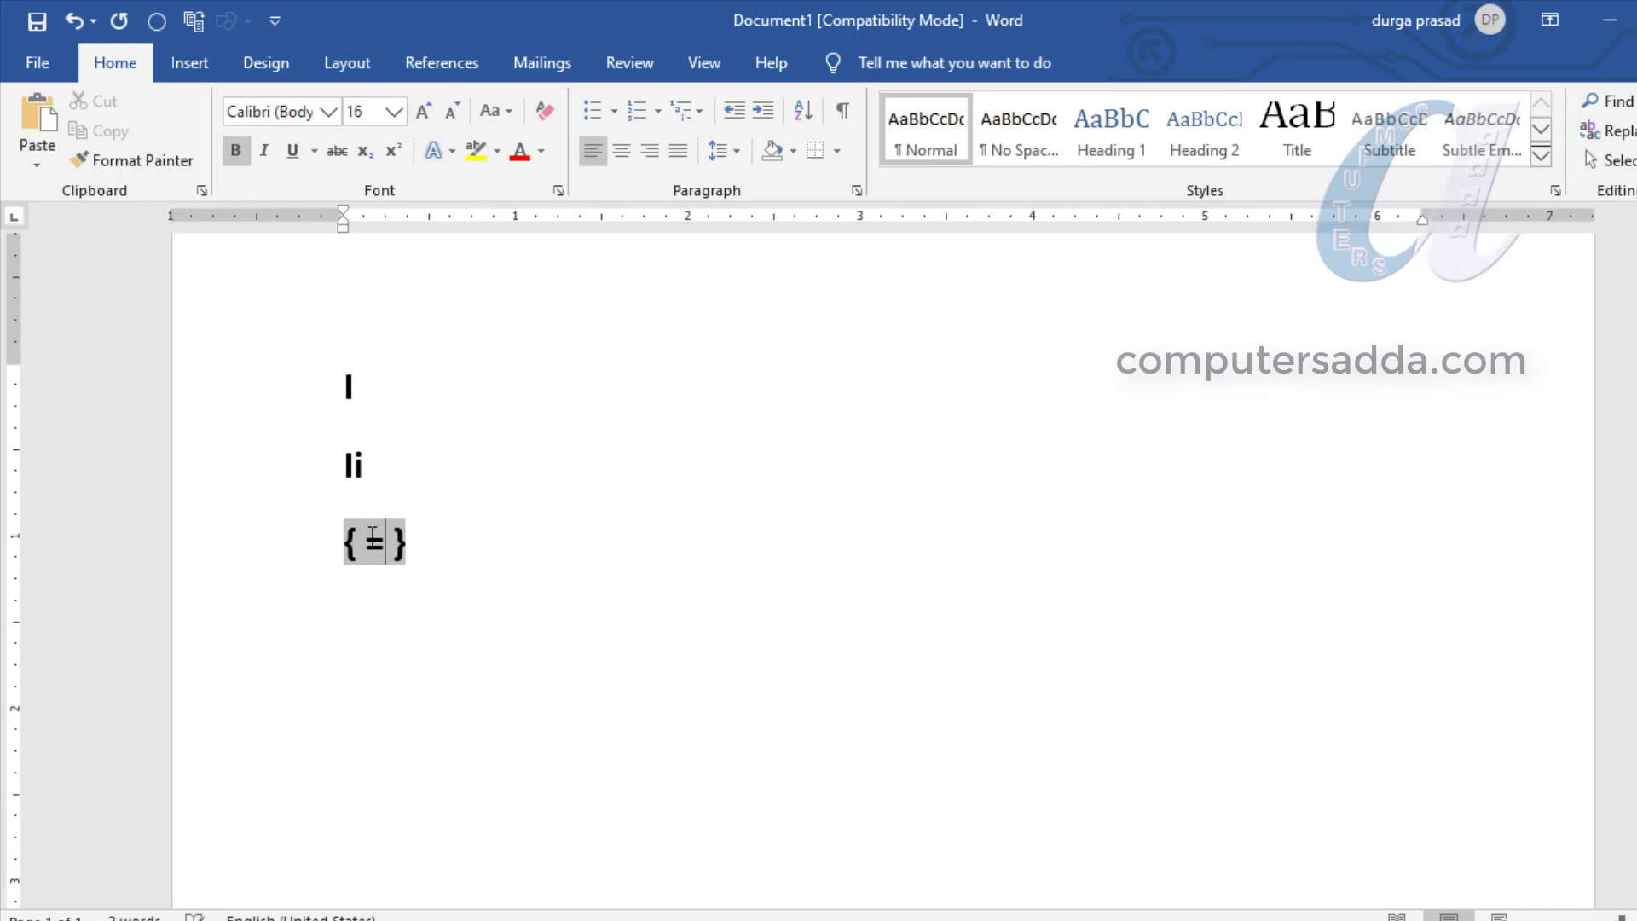
text(9)
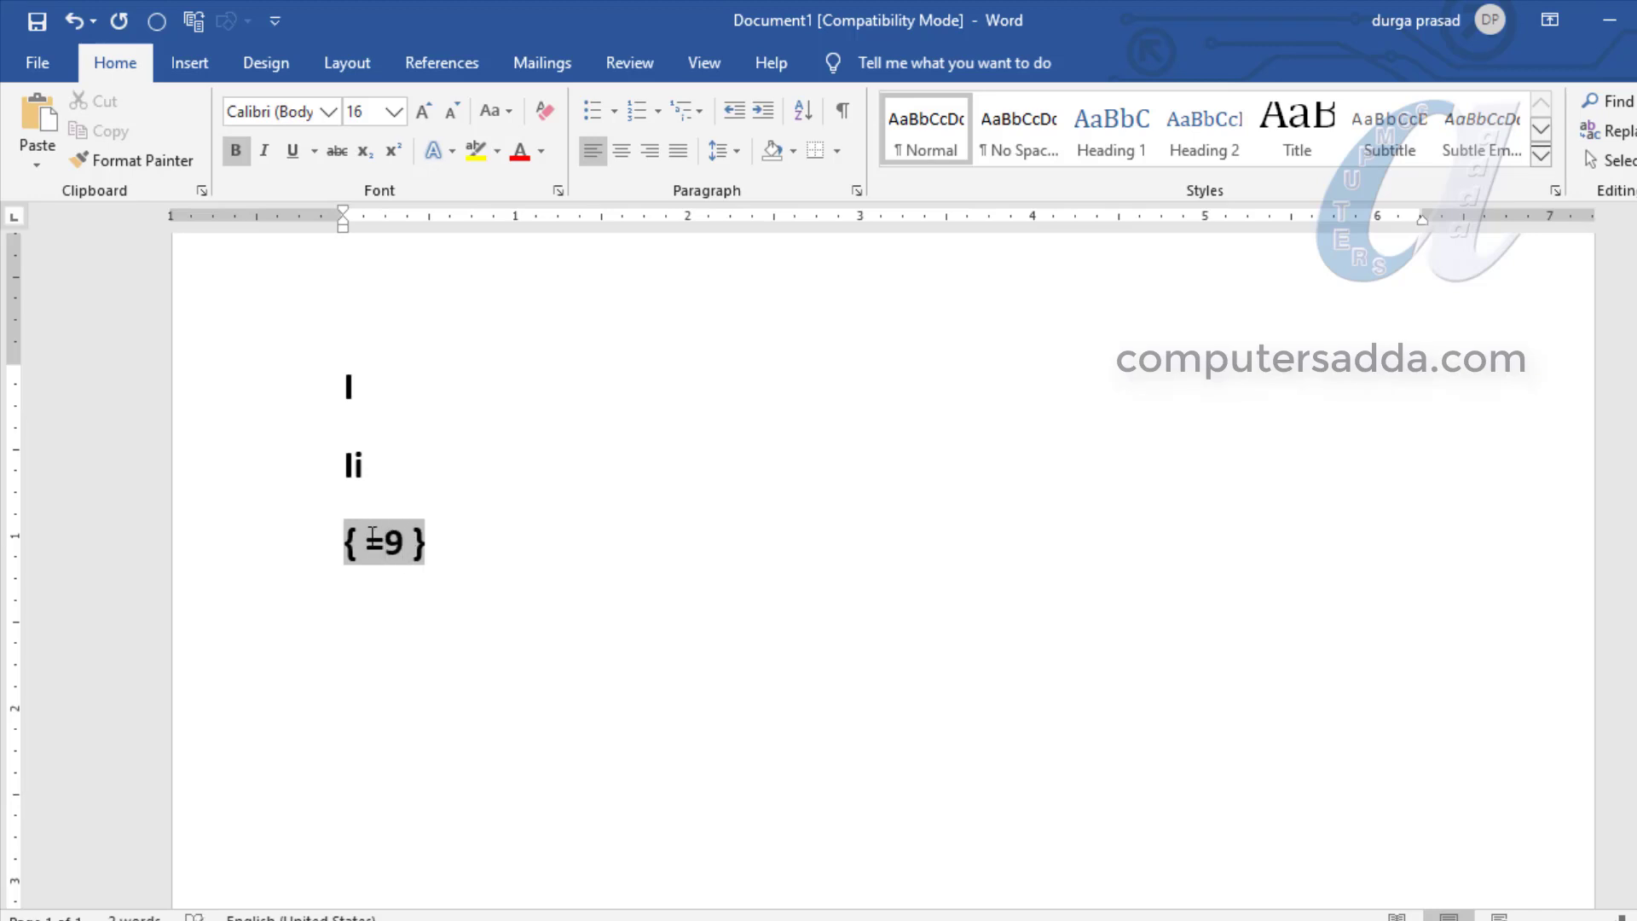
text(\*)
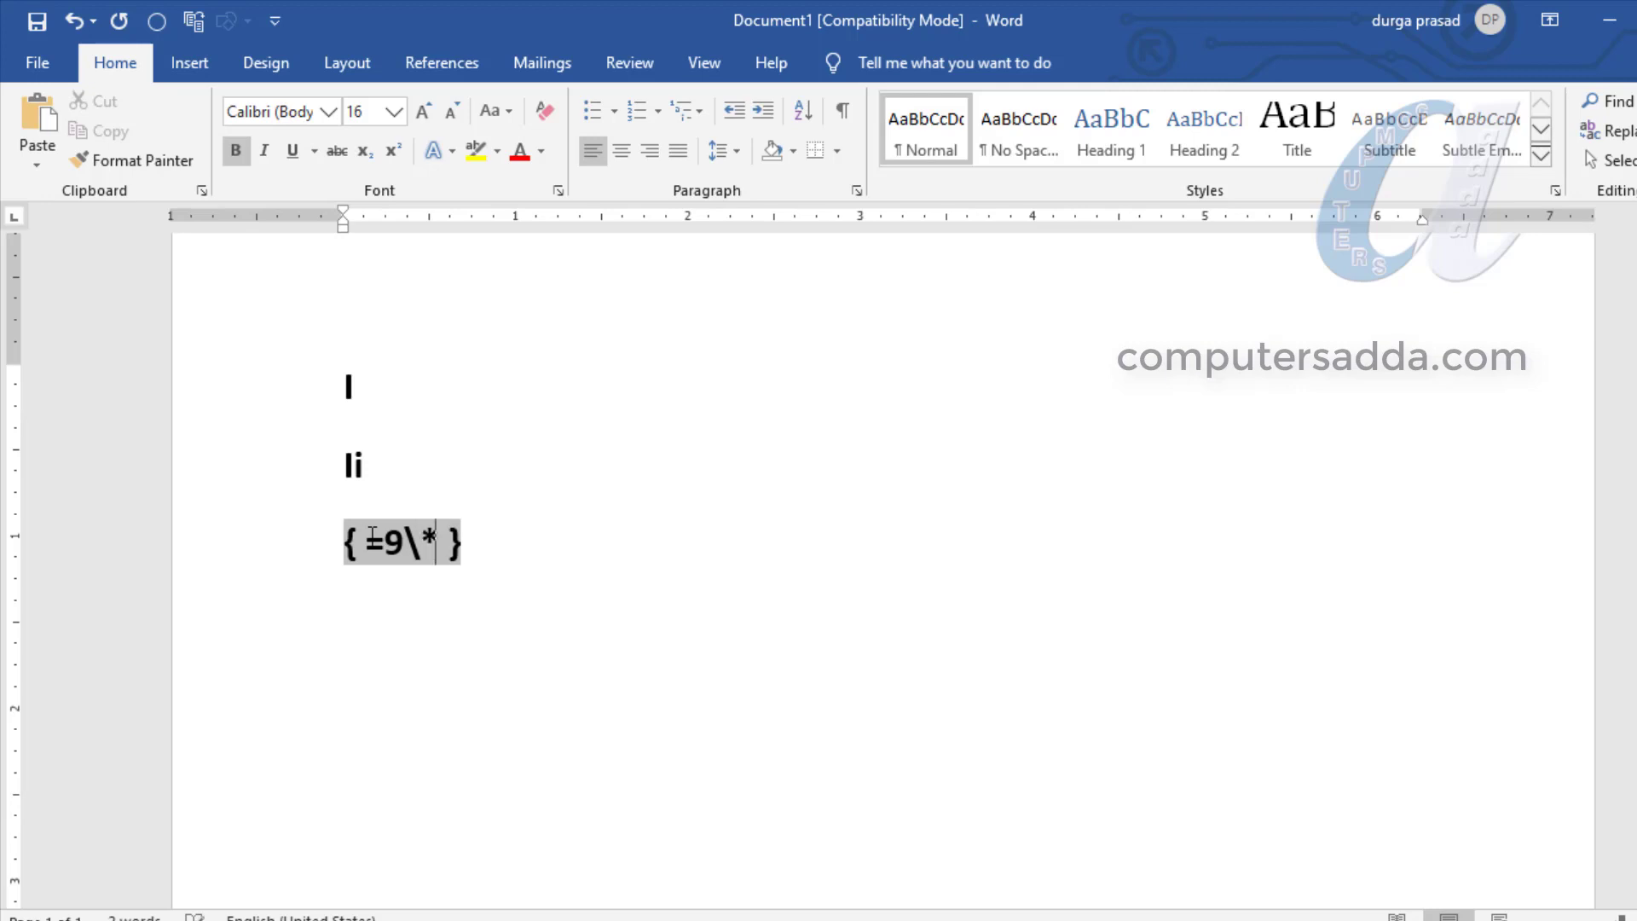
text(ro)
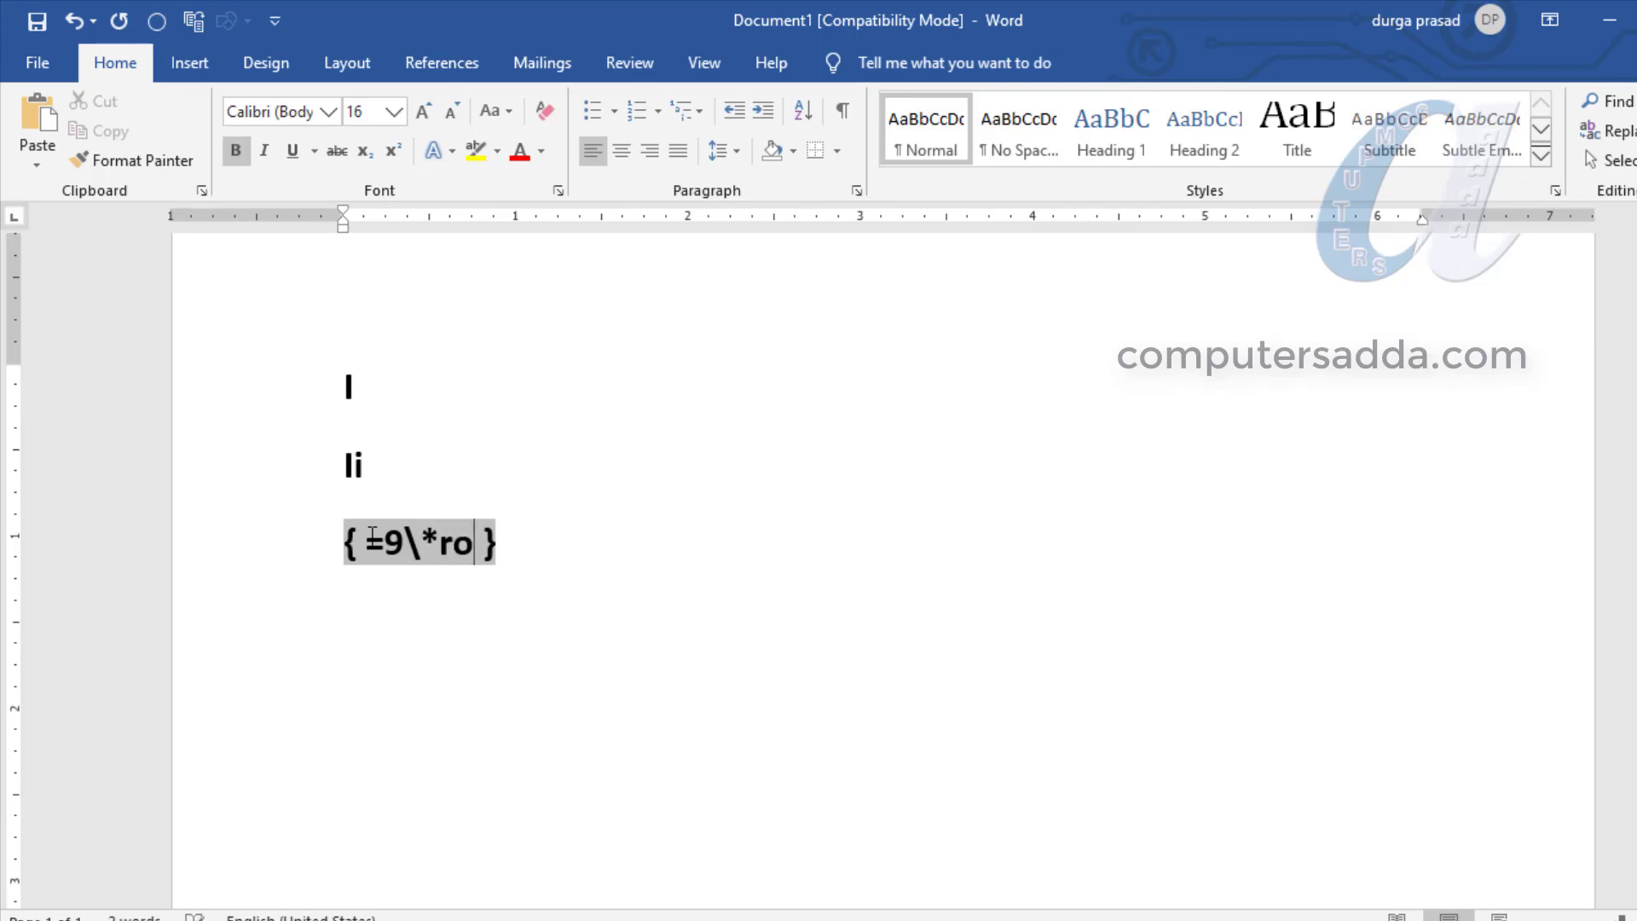
text(man)
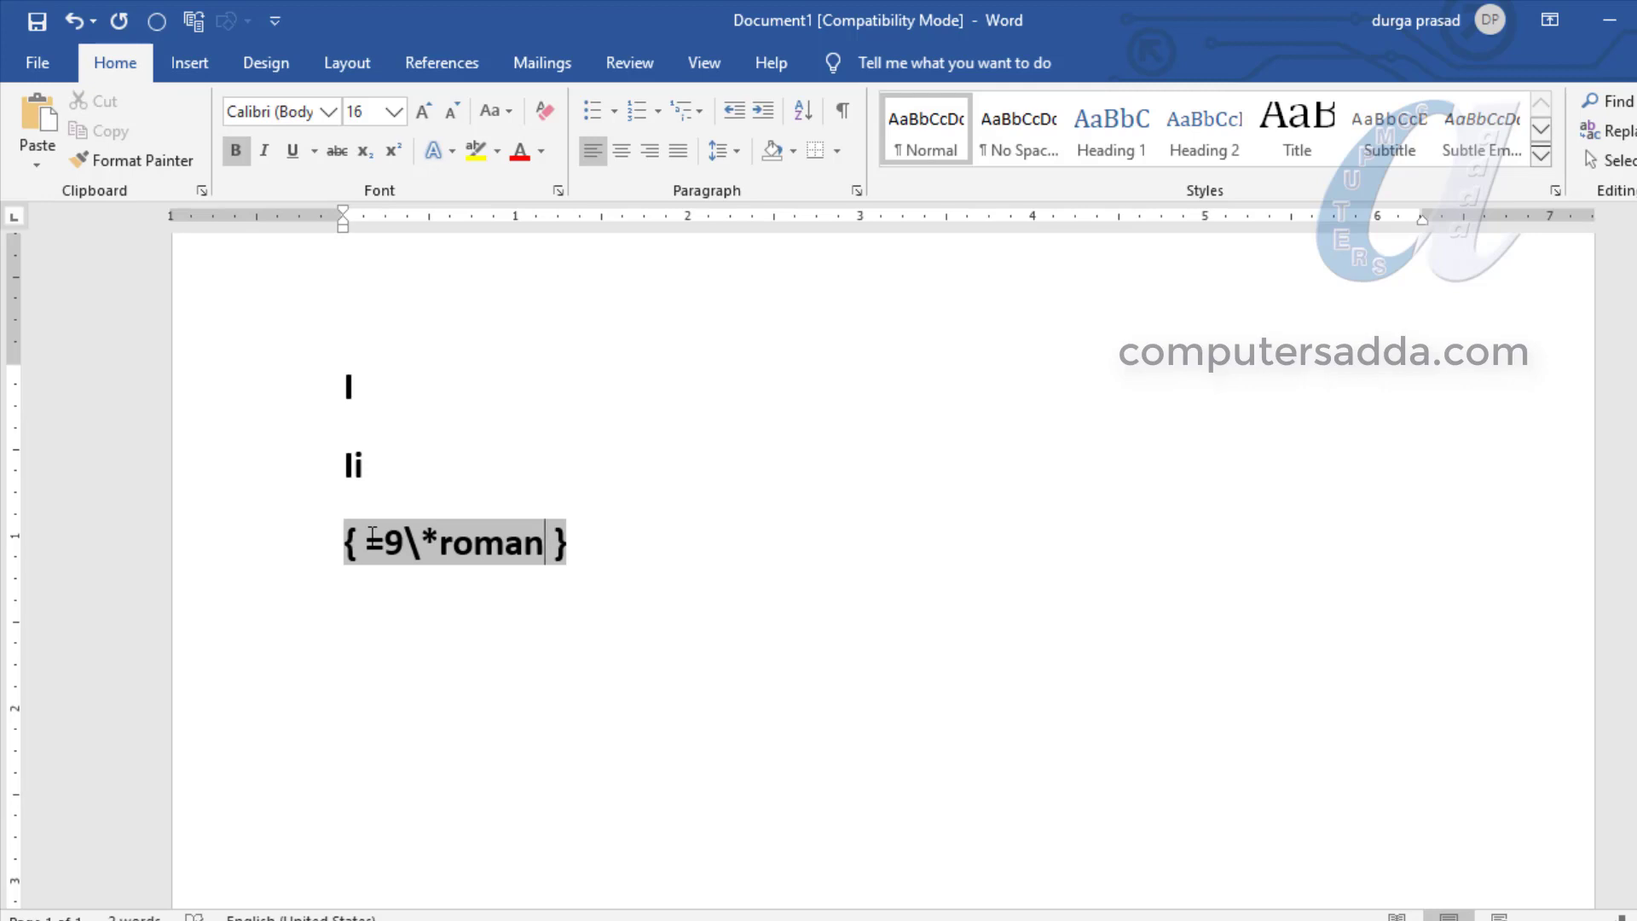
key(F9)
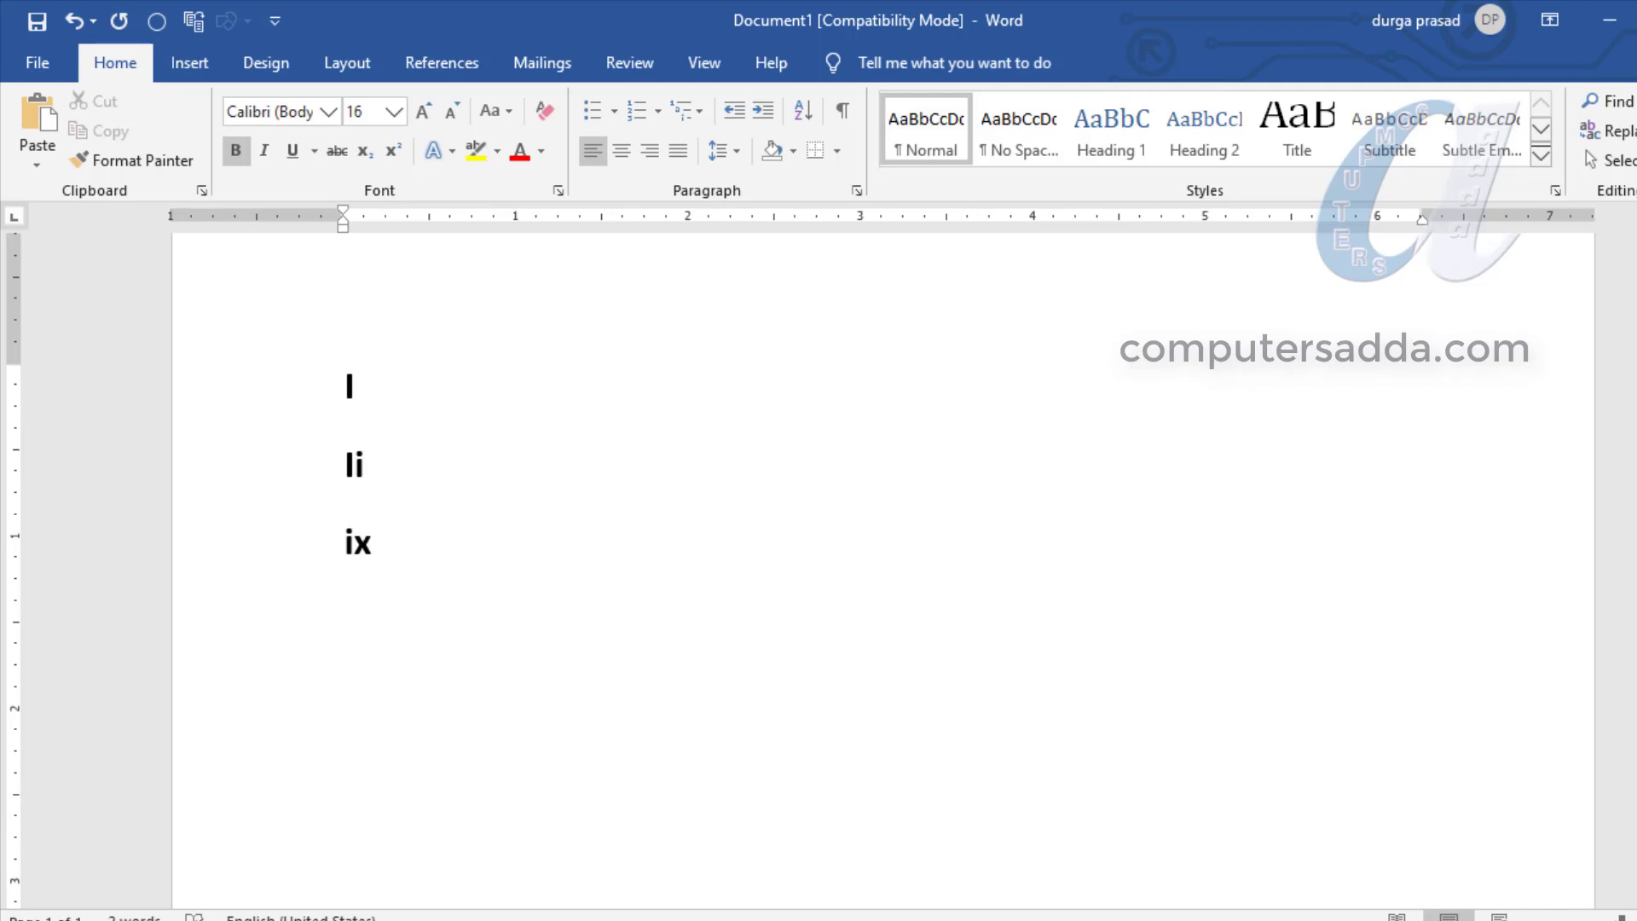
key(shift+F9)
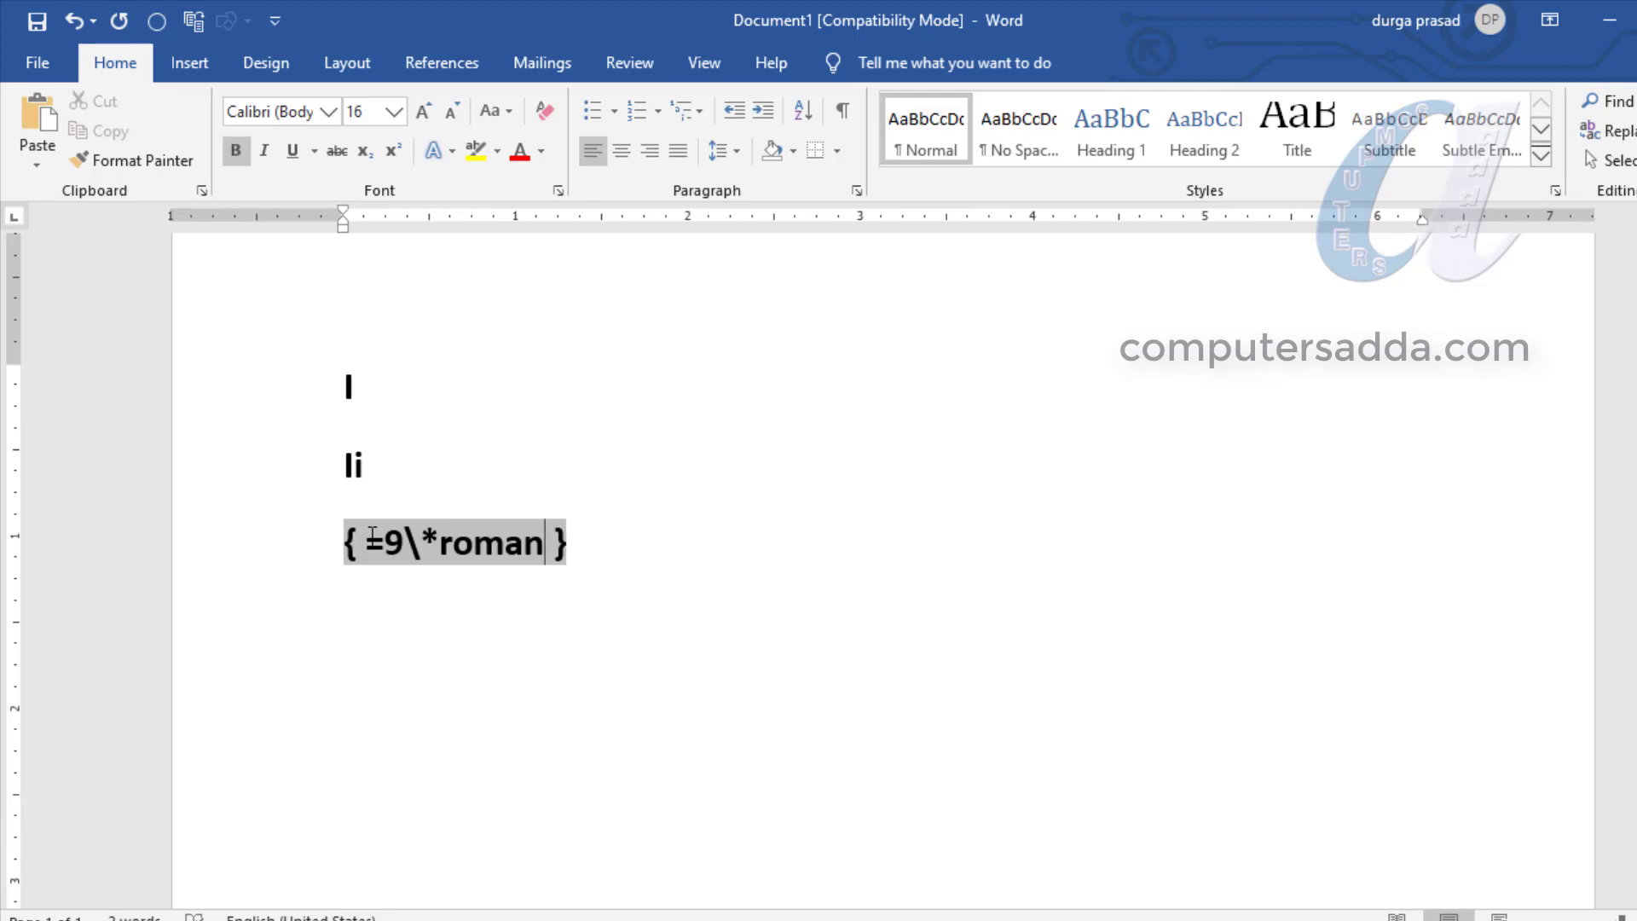